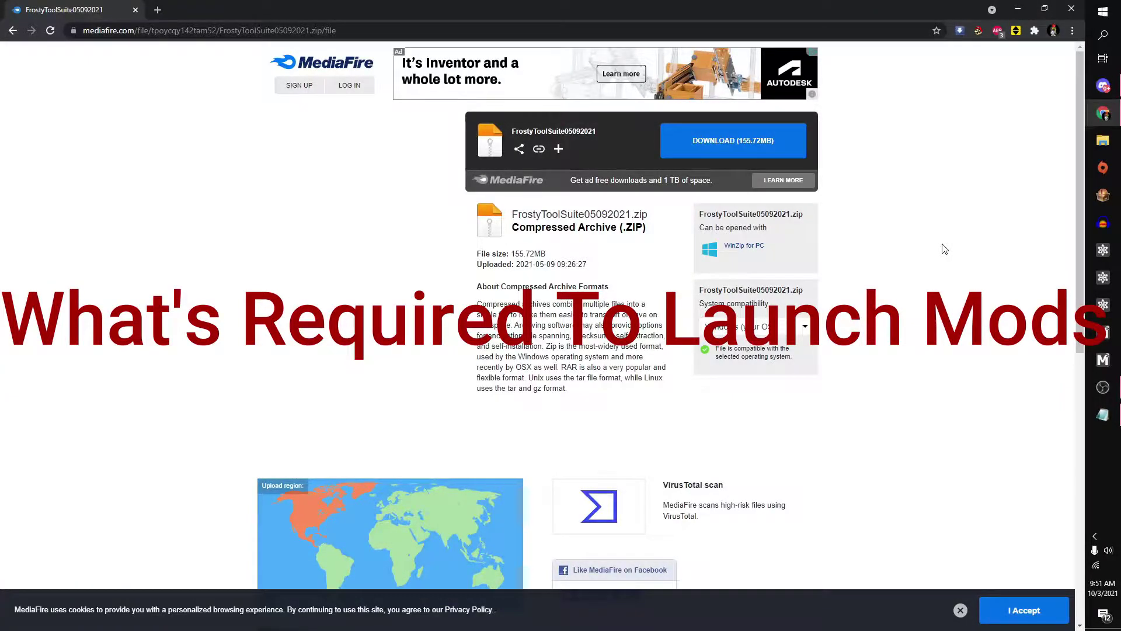
- Download the 155.72MB FrostyToolSuite05092021.zip archive from its MediaFire page
{"action": "left_click", "coordinate": [772, 149]}
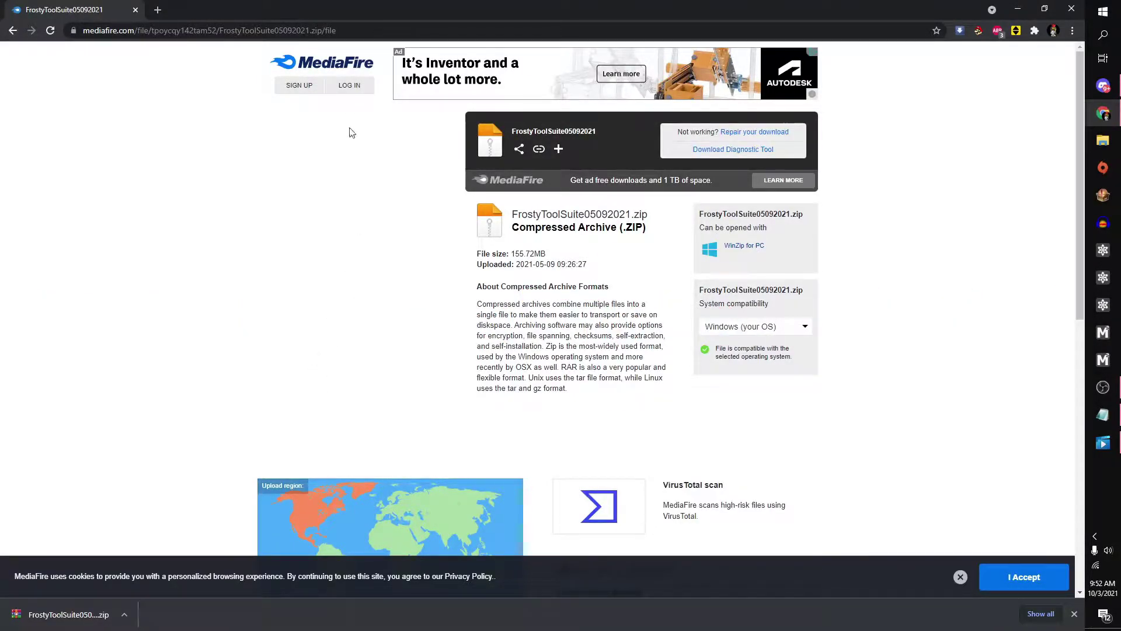
- Extract FrostyToolSuite05092021.zip in Downloads into its own FrostyToolSuite05092021 folder
{"action": "left_click_drag", "start_coordinate": [465, 5], "coordinate": [667, 27]}
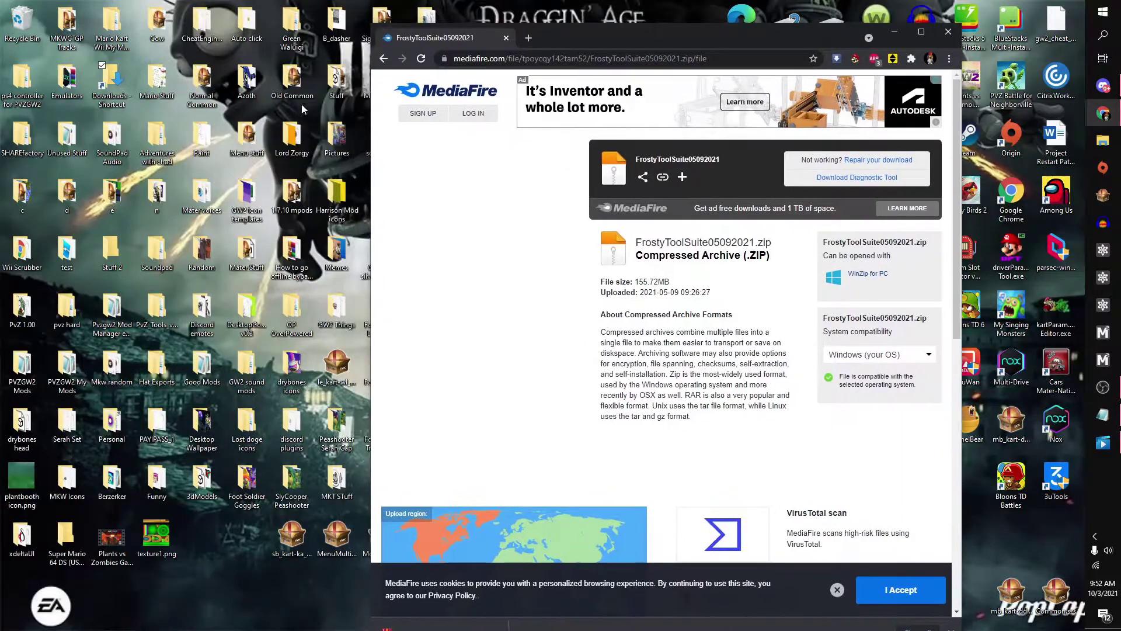
{"action": "double_click", "coordinate": [119, 87]}
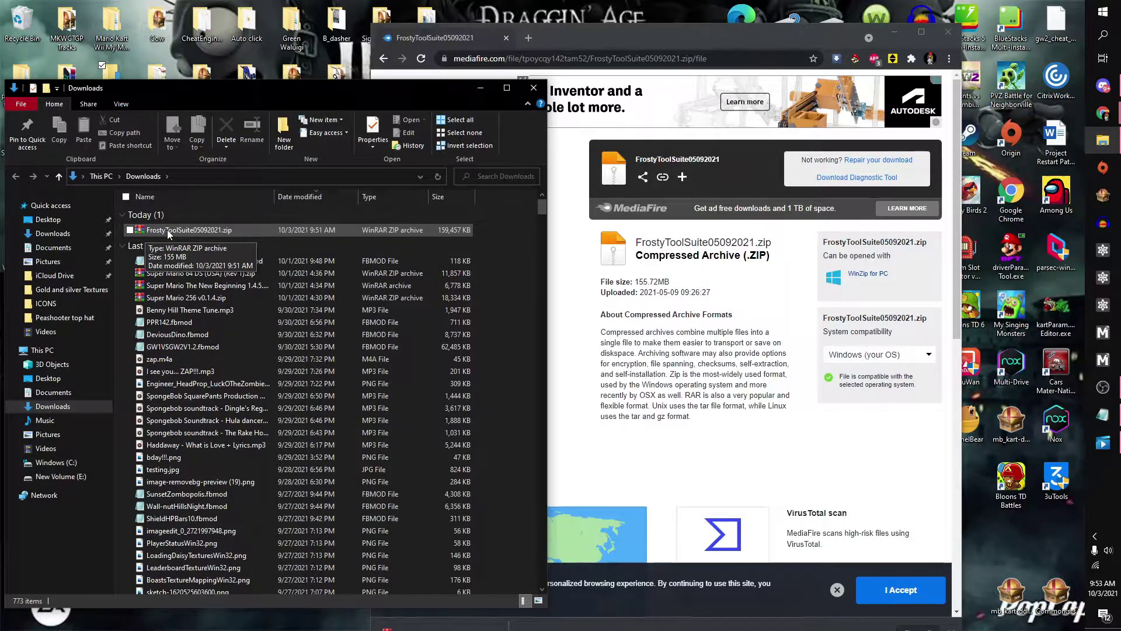
{"action": "left_click", "coordinate": [169, 231]}
{"action": "right_click", "coordinate": [168, 232]}
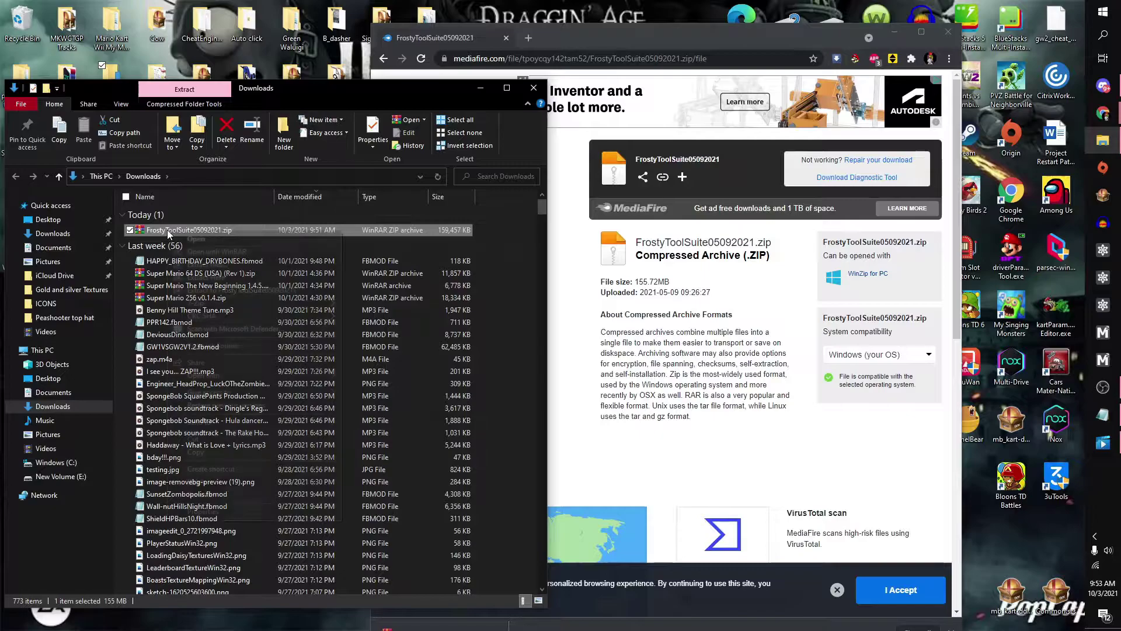
{"action": "left_click", "coordinate": [197, 290]}
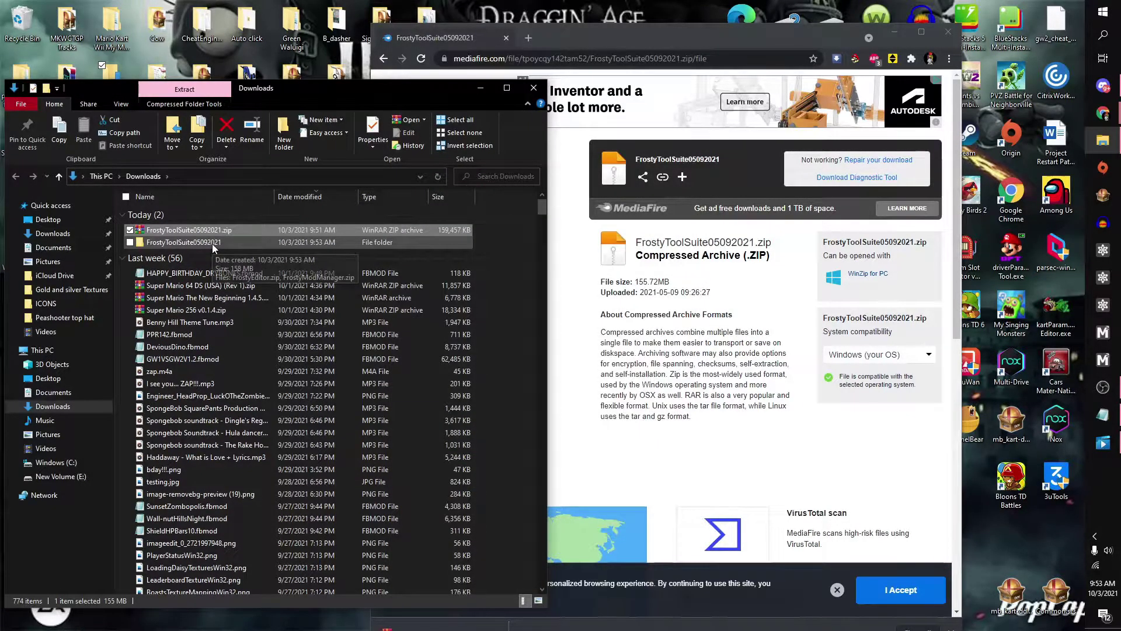
- Extract FrostyModManager.zip into a FrostyModManager folder and open it
{"action": "double_click", "coordinate": [212, 244]}
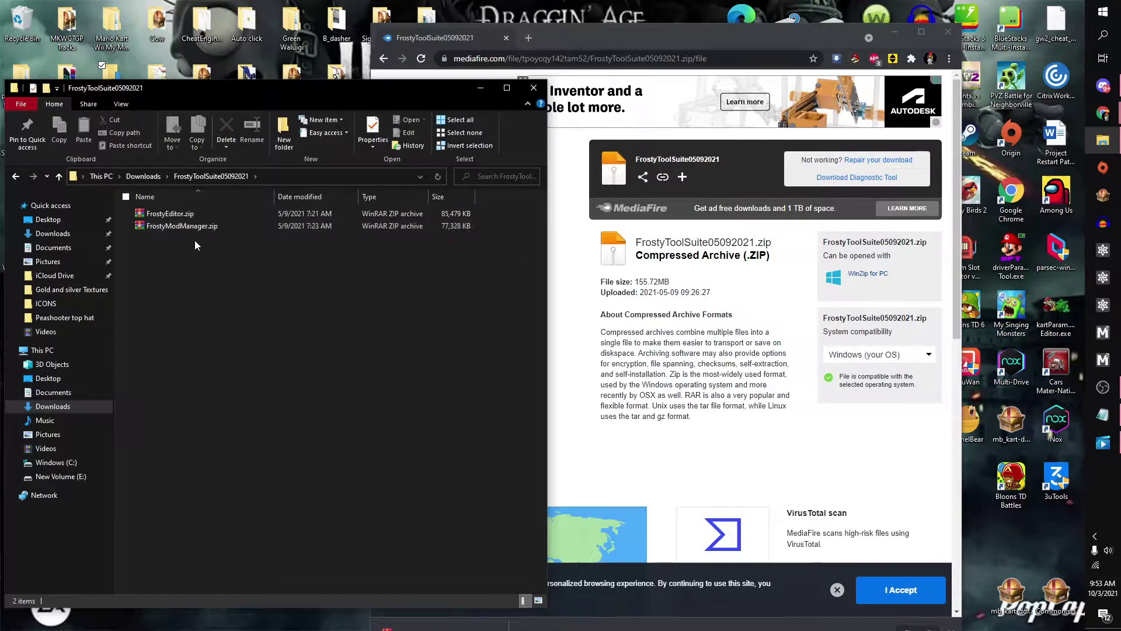
{"action": "left_click_drag", "start_coordinate": [187, 255], "coordinate": [198, 225]}
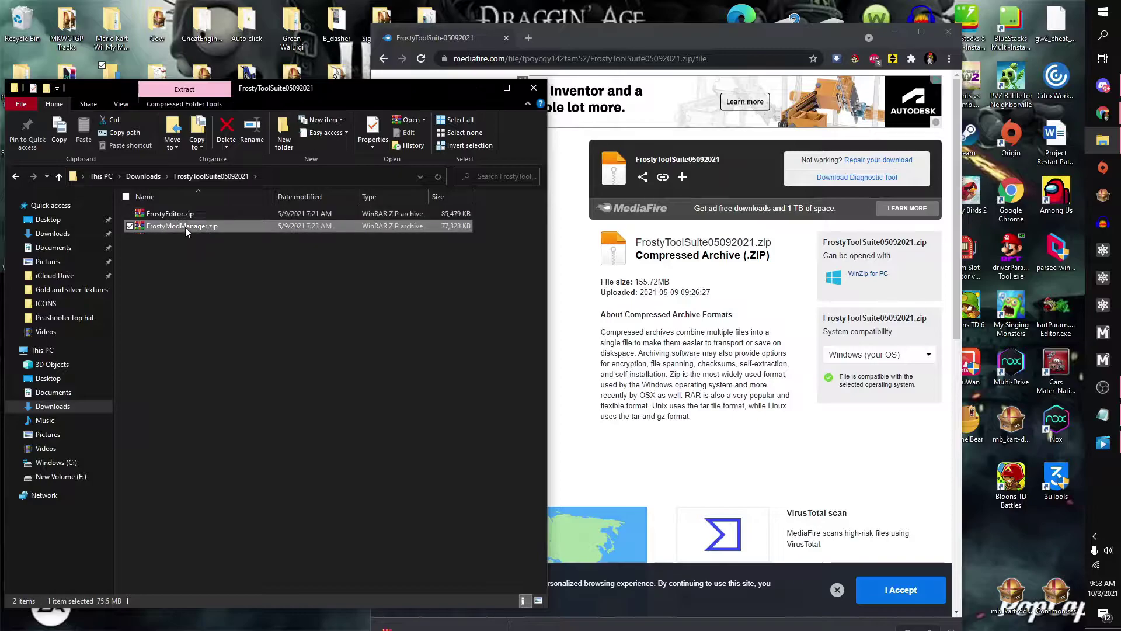
{"action": "left_click", "coordinate": [190, 247]}
{"action": "left_click", "coordinate": [180, 213]}
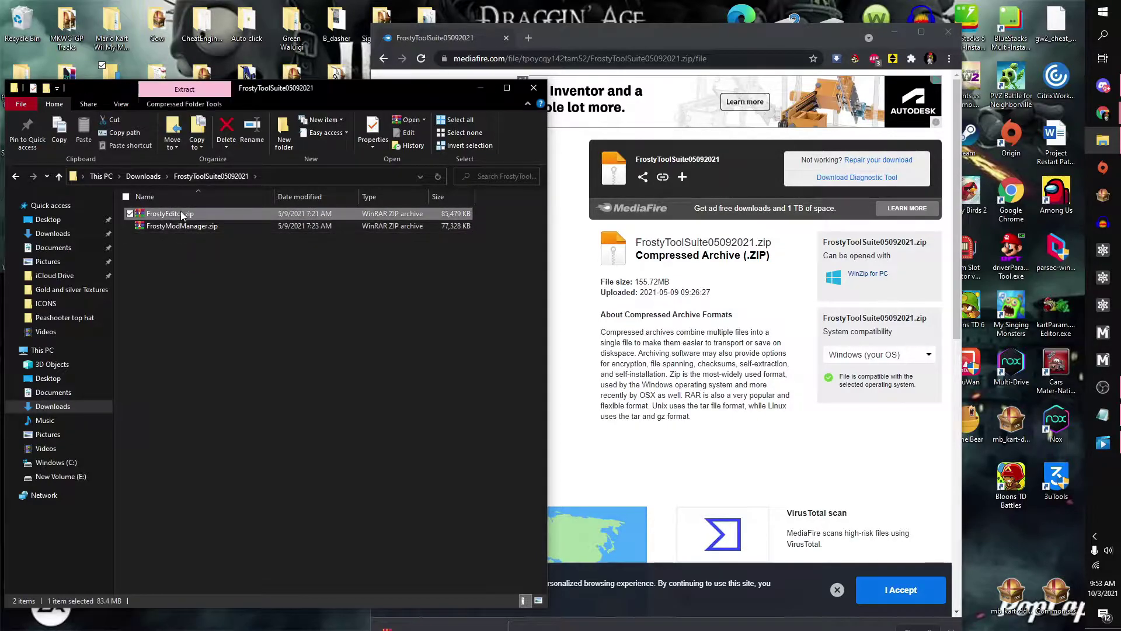
{"action": "right_click", "coordinate": [181, 225]}
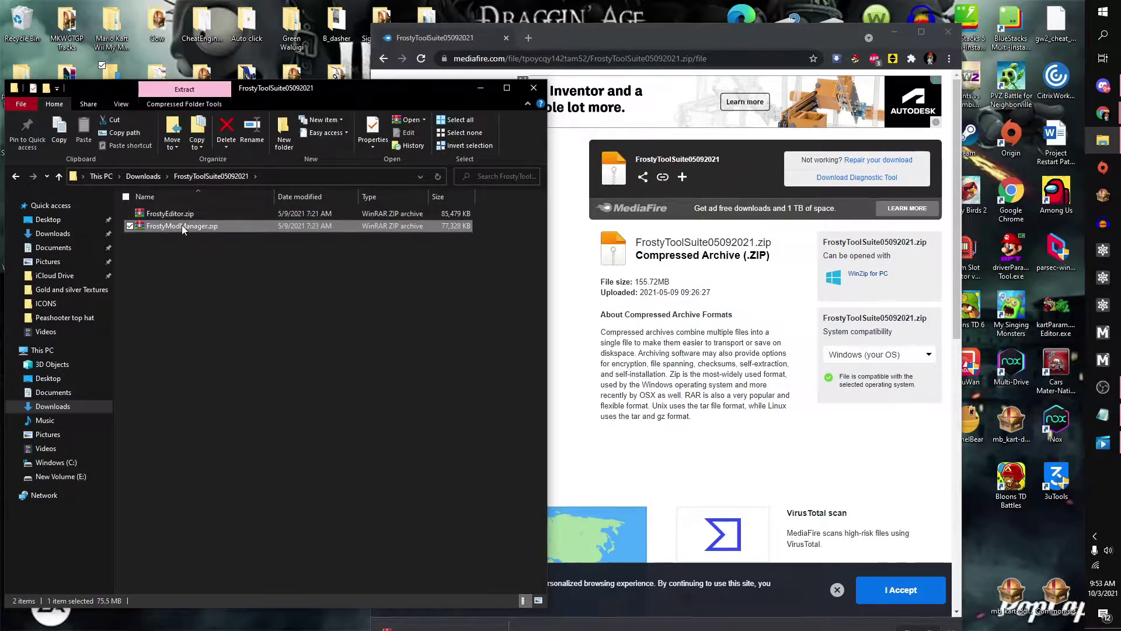
{"action": "left_click", "coordinate": [211, 285]}
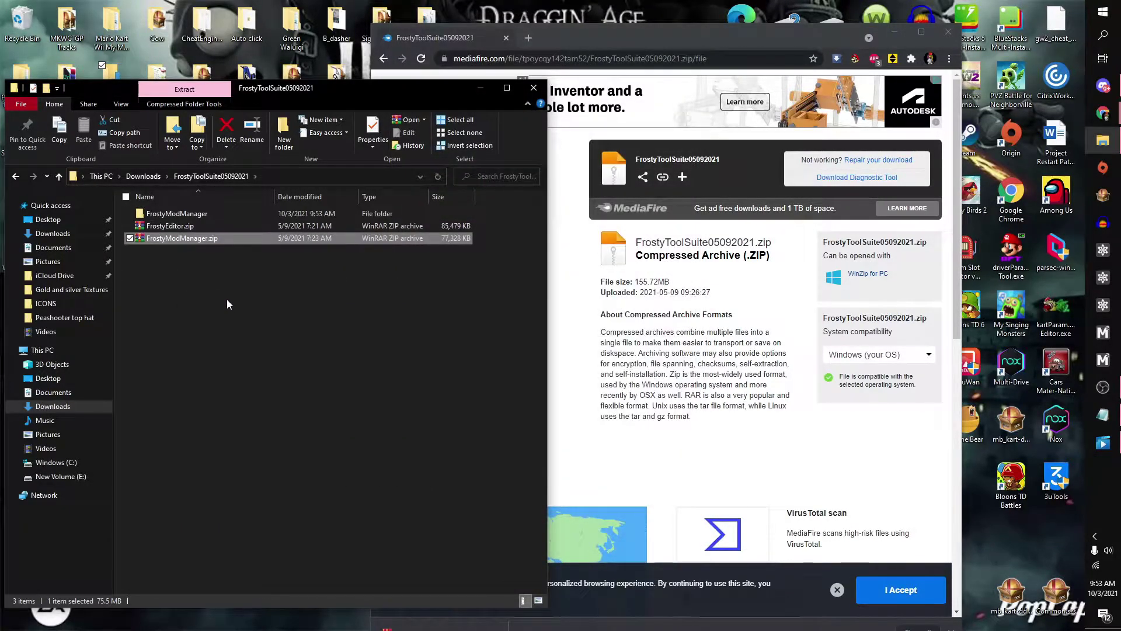
{"action": "double_click", "coordinate": [208, 215]}
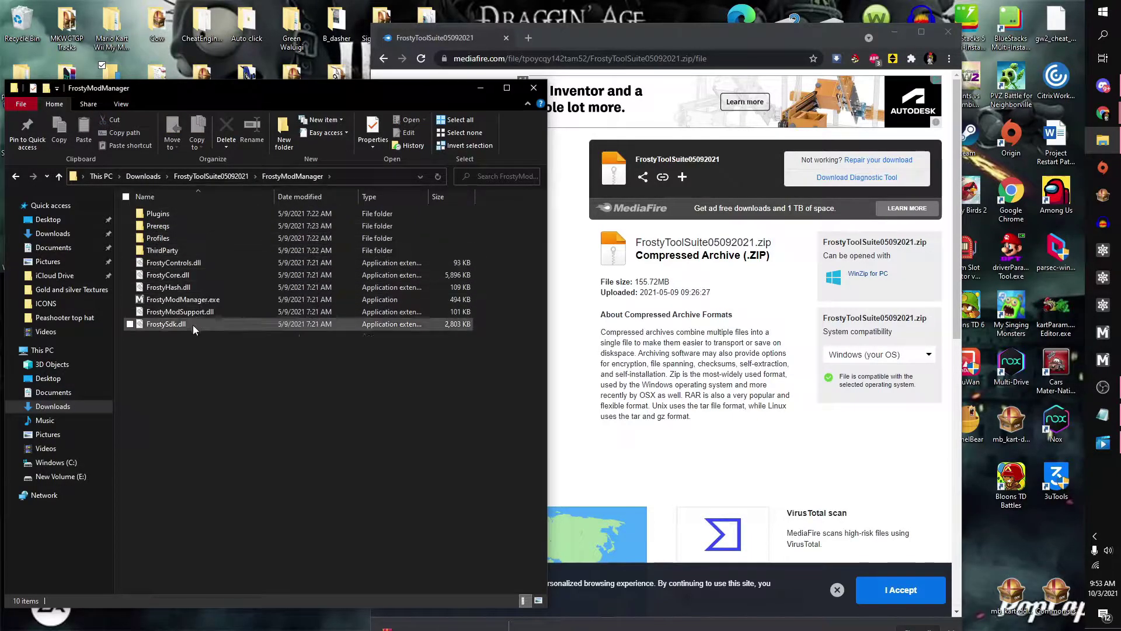
{"action": "left_click_drag", "start_coordinate": [188, 359], "coordinate": [219, 211]}
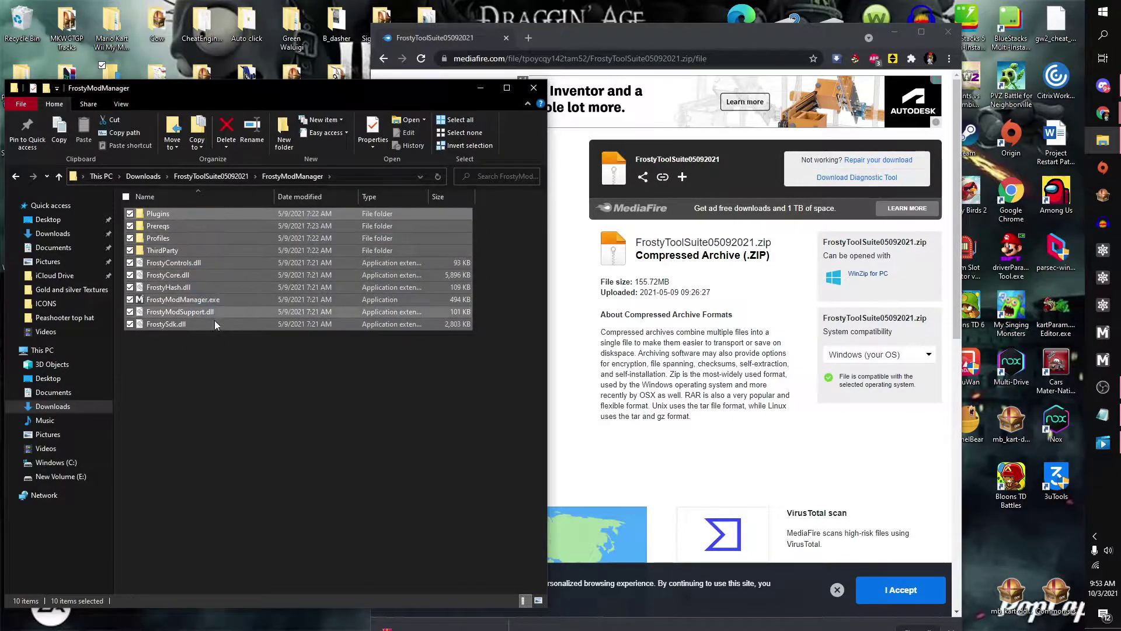
{"action": "left_click", "coordinate": [206, 342]}
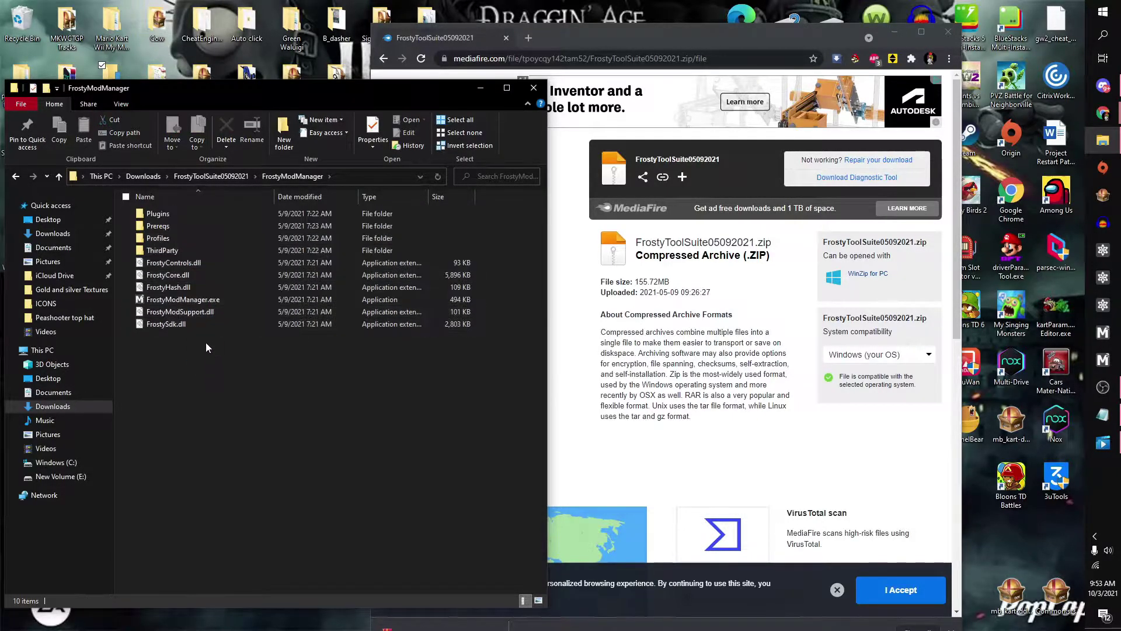
- Launch FrostyModManager.exe, scan for games, and pick Plants vs Zombies Garden Warfare 2
{"action": "double_click", "coordinate": [201, 300]}
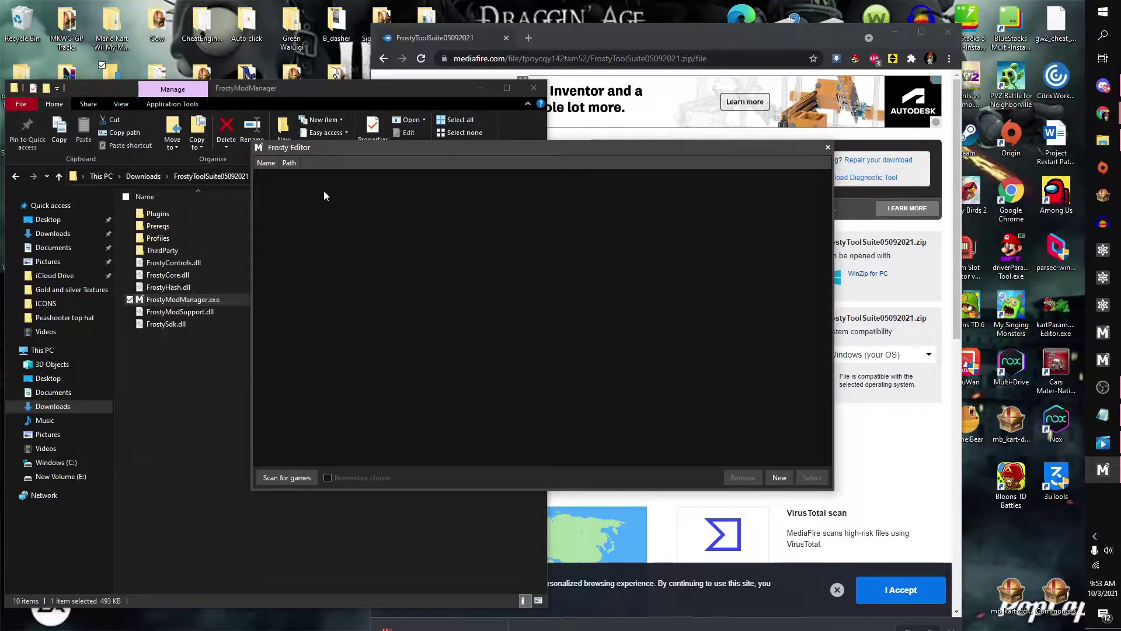
{"action": "left_click_drag", "start_coordinate": [539, 150], "coordinate": [511, 91]}
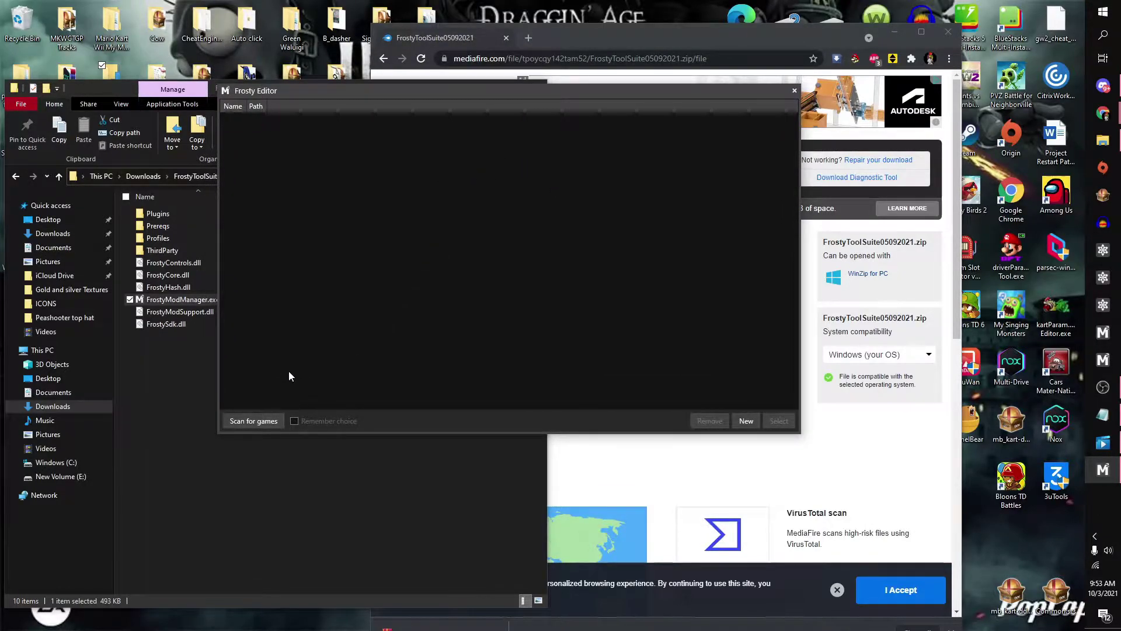
{"action": "left_click", "coordinate": [269, 419]}
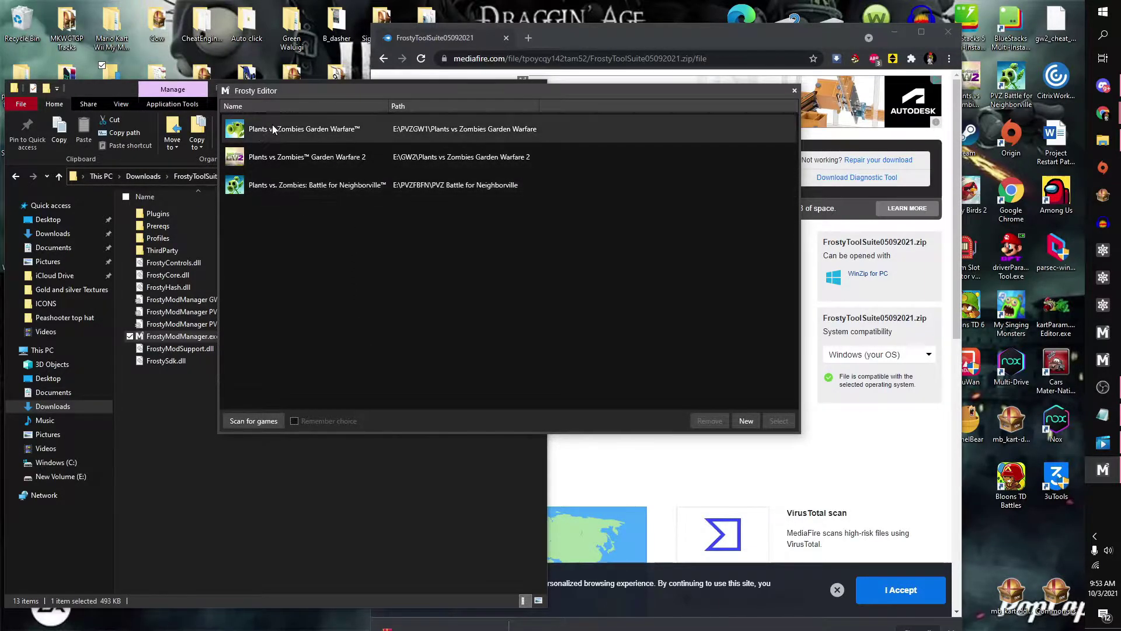
{"action": "left_click", "coordinate": [322, 157]}
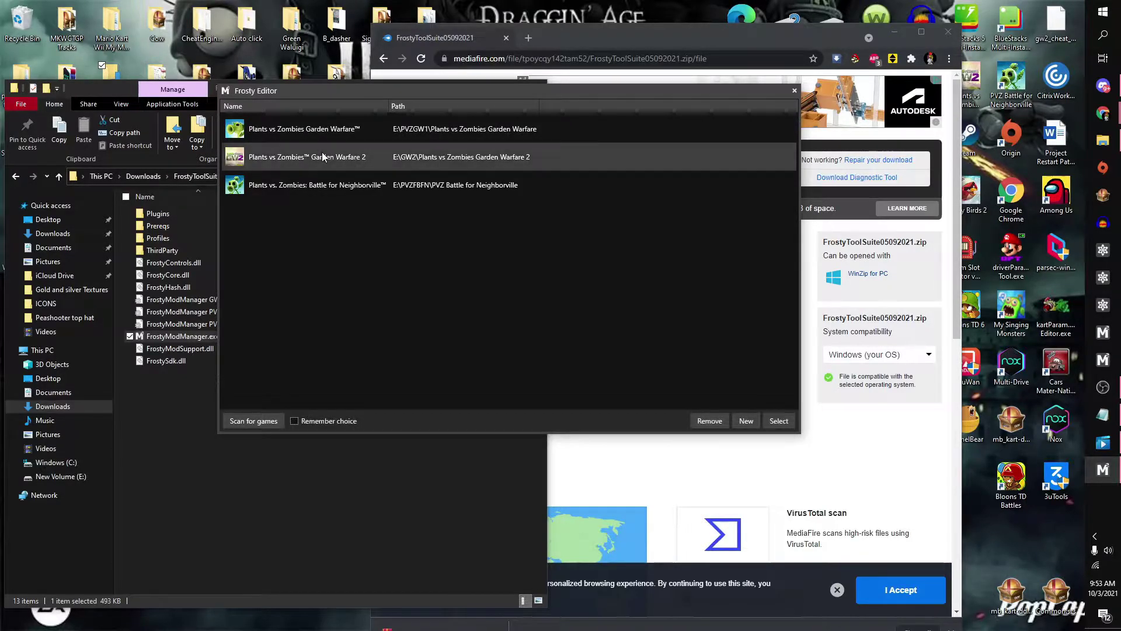
- Load Garden Warfare 2 with the Default profile and reposition the mod manager window
{"action": "left_click", "coordinate": [782, 421]}
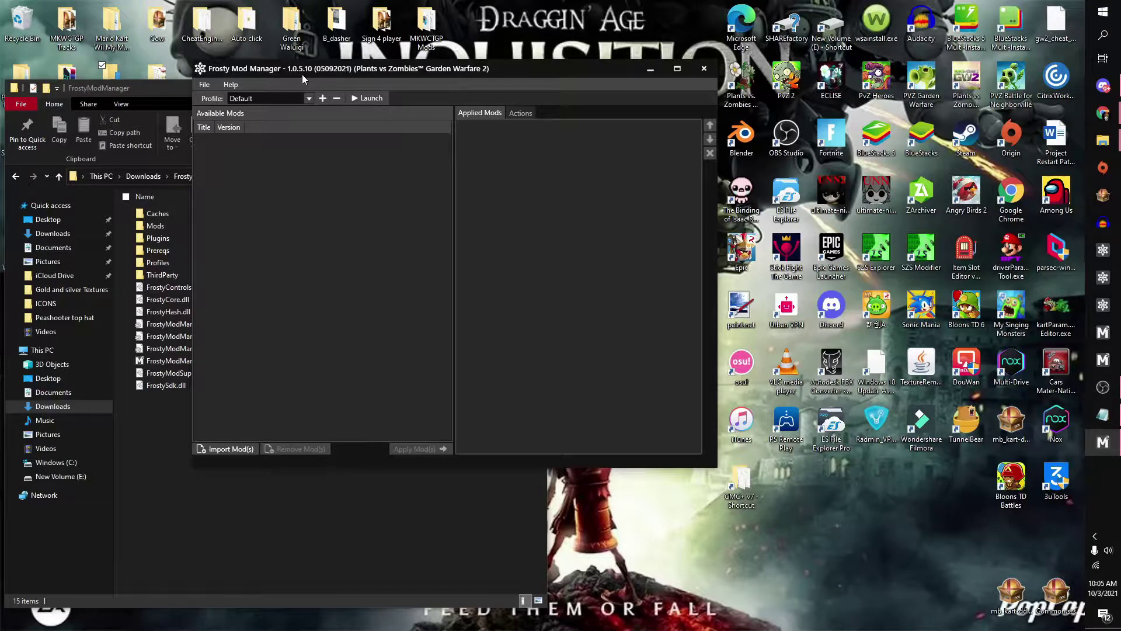
{"action": "left_click_drag", "start_coordinate": [327, 72], "coordinate": [336, 72]}
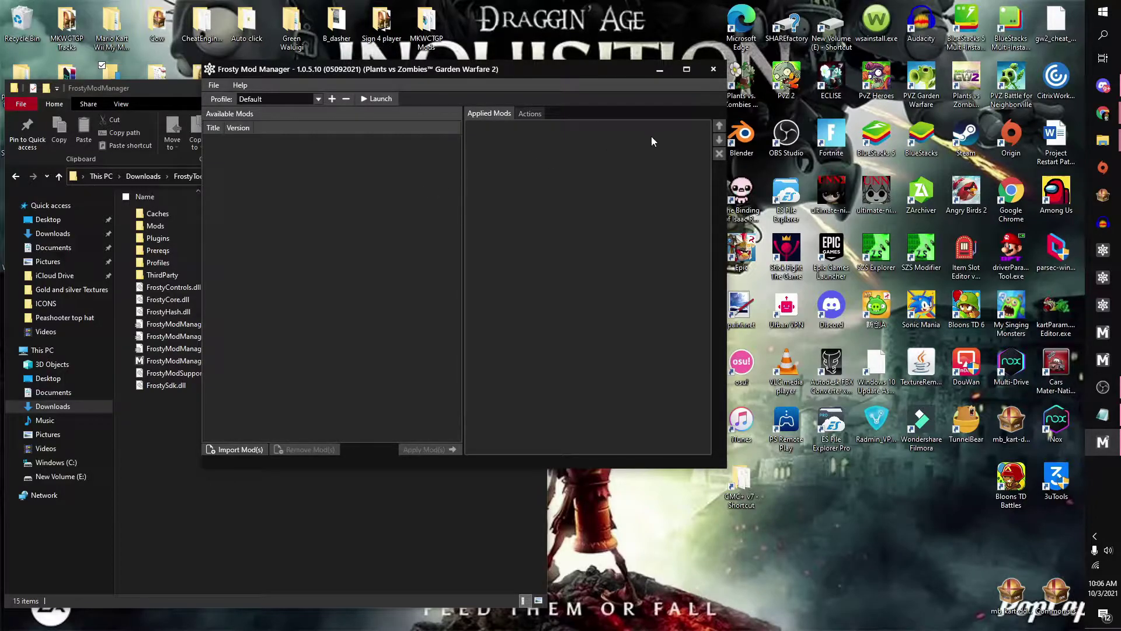
{"action": "left_click_drag", "start_coordinate": [555, 76], "coordinate": [555, 72]}
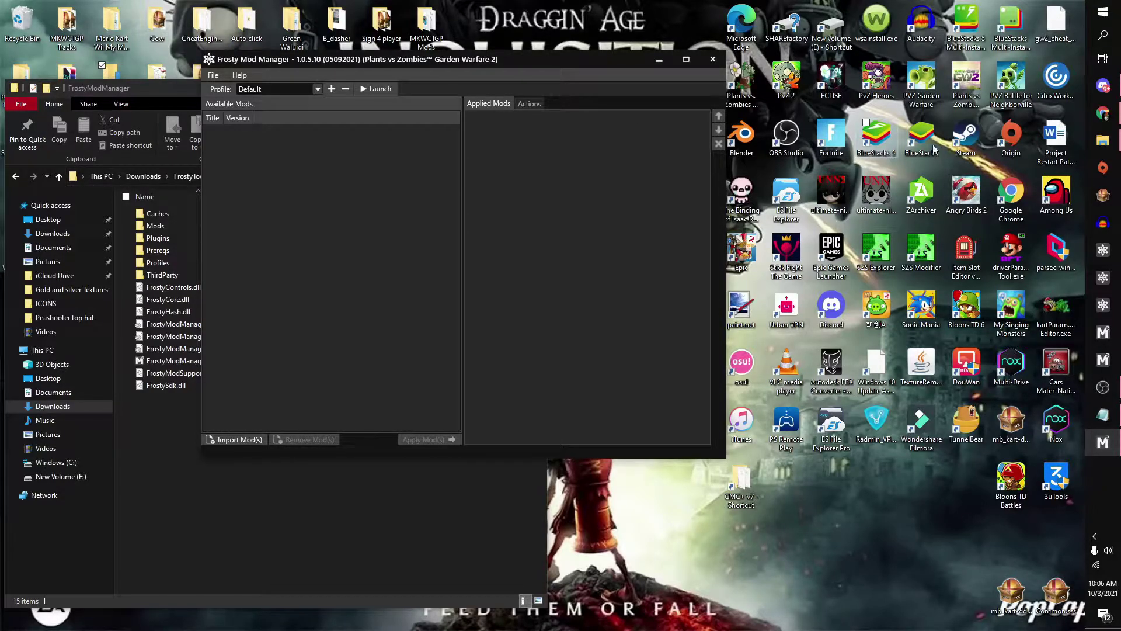
- Join the PvZ Frostbite Modding Discord server by pasting its invite link
{"action": "mouse_move", "coordinate": [1103, 112]}
{"action": "left_click", "coordinate": [1032, 75]}
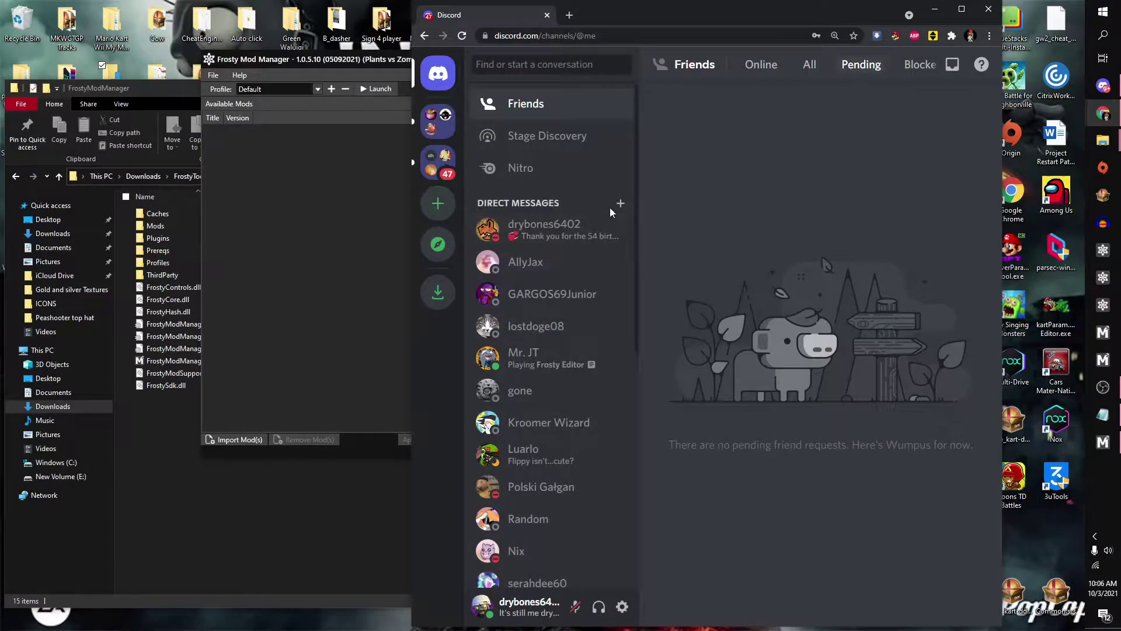
{"action": "left_click", "coordinate": [438, 203]}
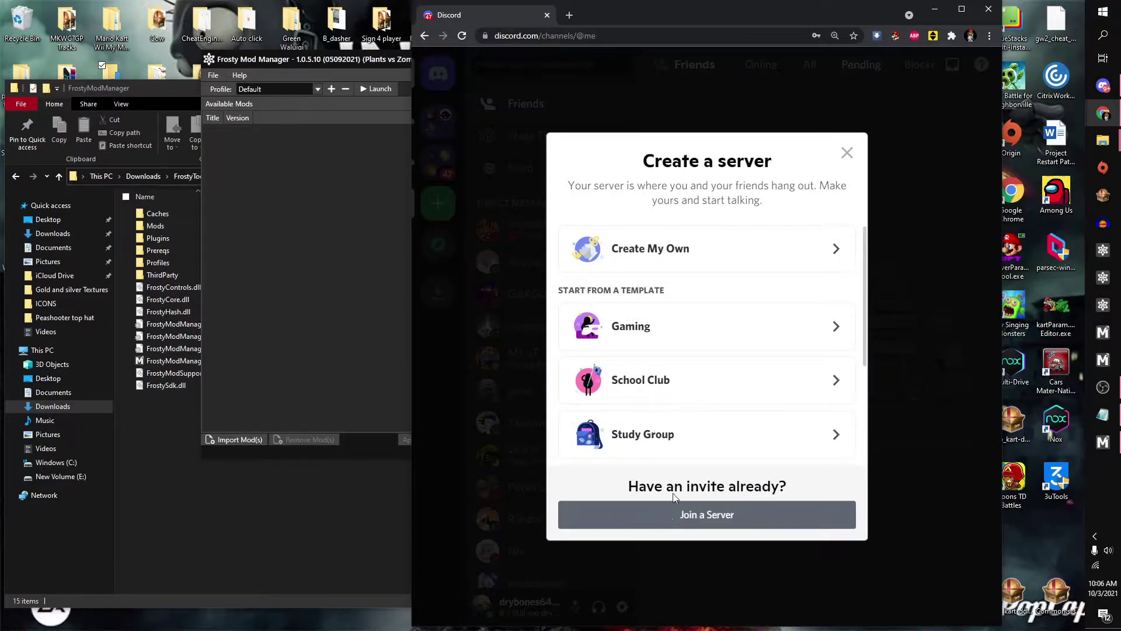
{"action": "left_click", "coordinate": [846, 153]}
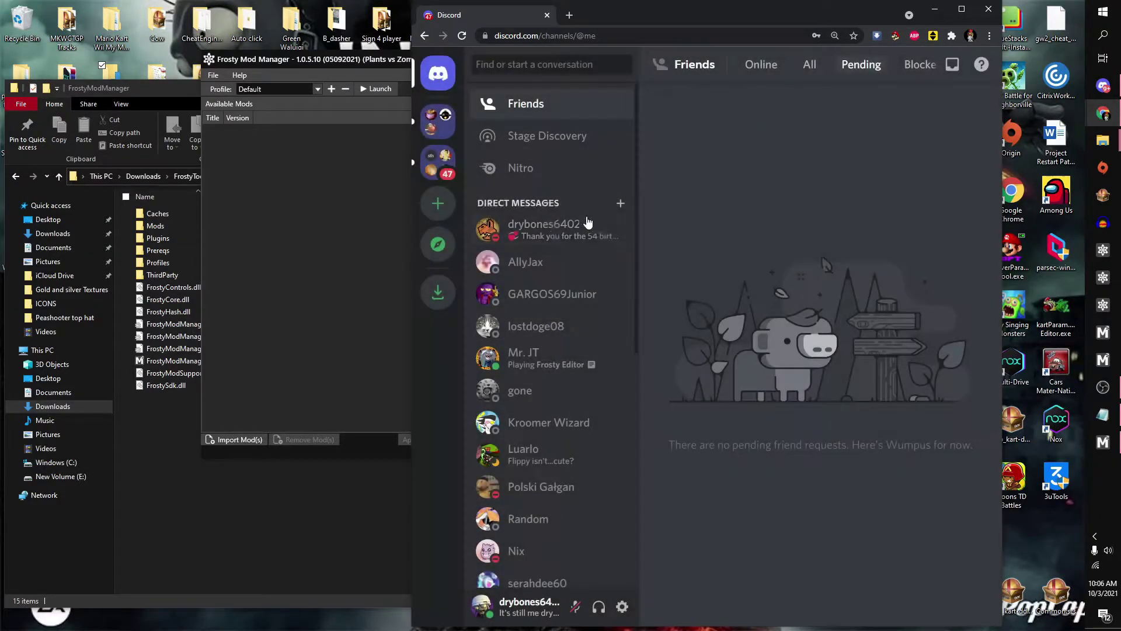
{"action": "left_click", "coordinate": [442, 215]}
{"action": "left_click", "coordinate": [665, 517]}
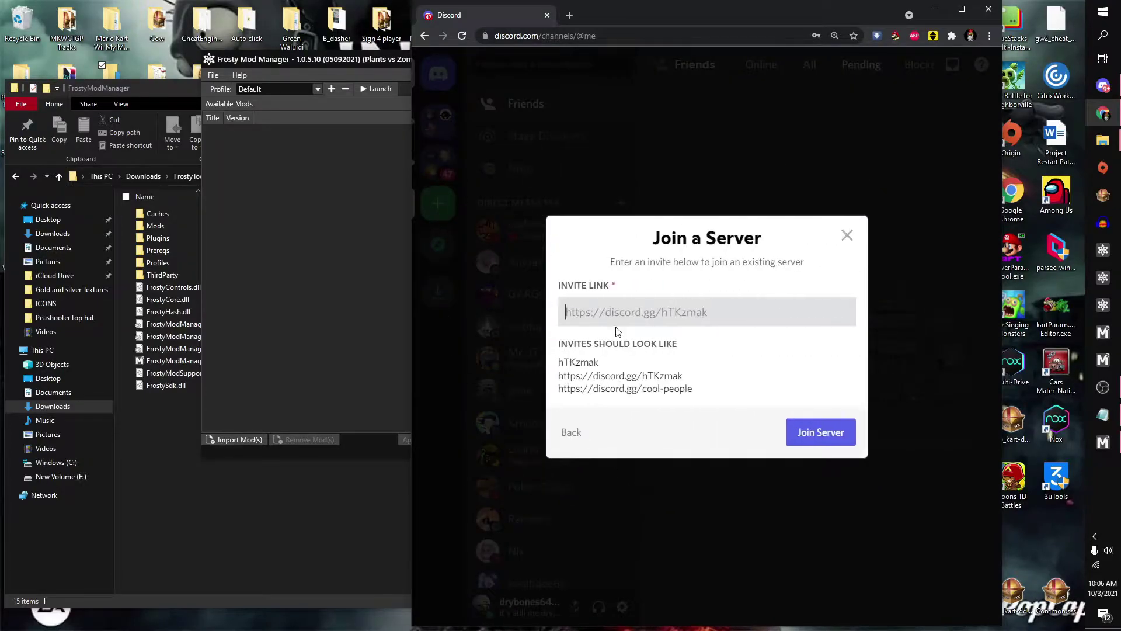
{"action": "type", "text": "https://discord.gg/vYXFcDJ3Tv"}
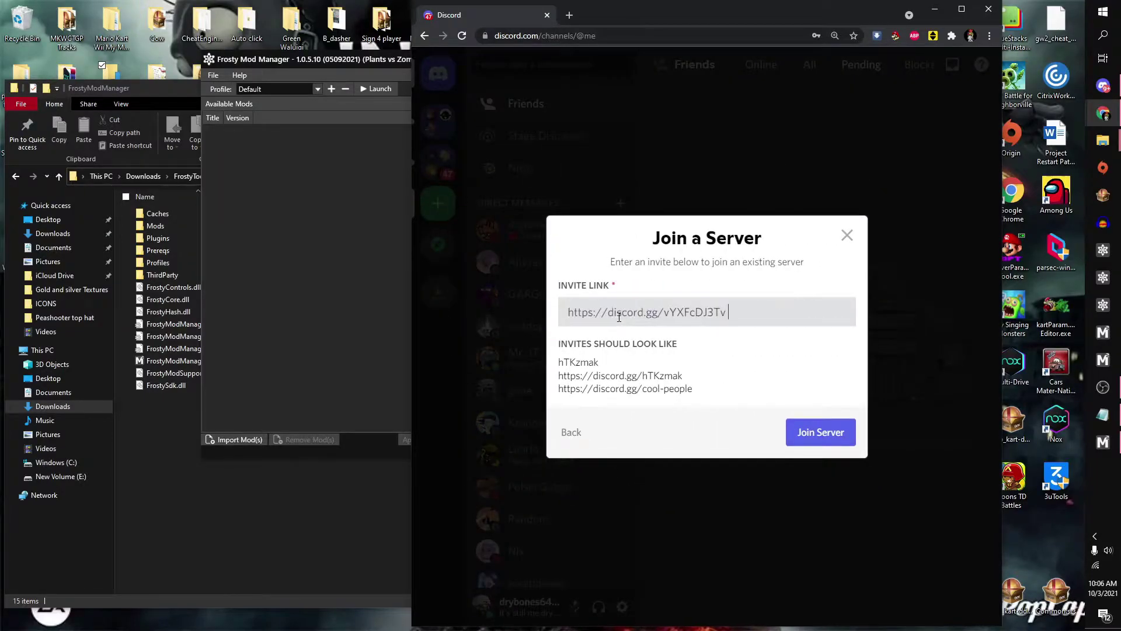
{"action": "left_click", "coordinate": [820, 433]}
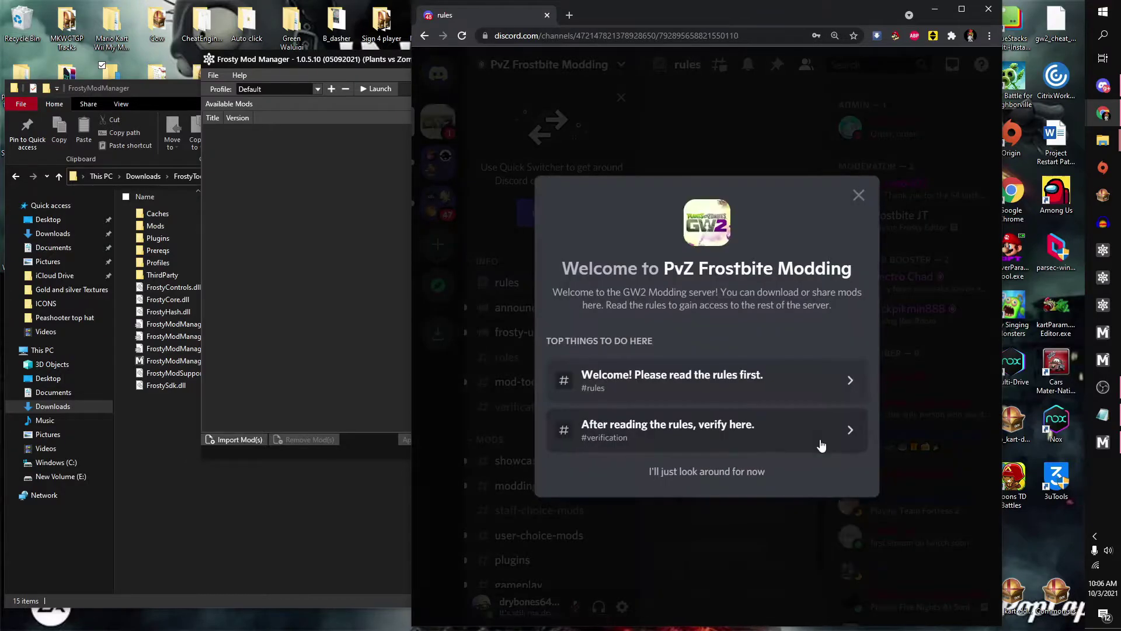
- Dismiss the welcome message, maximize Discord, and look through the gameplay, cosmetic and audio channels
{"action": "left_click", "coordinate": [858, 196]}
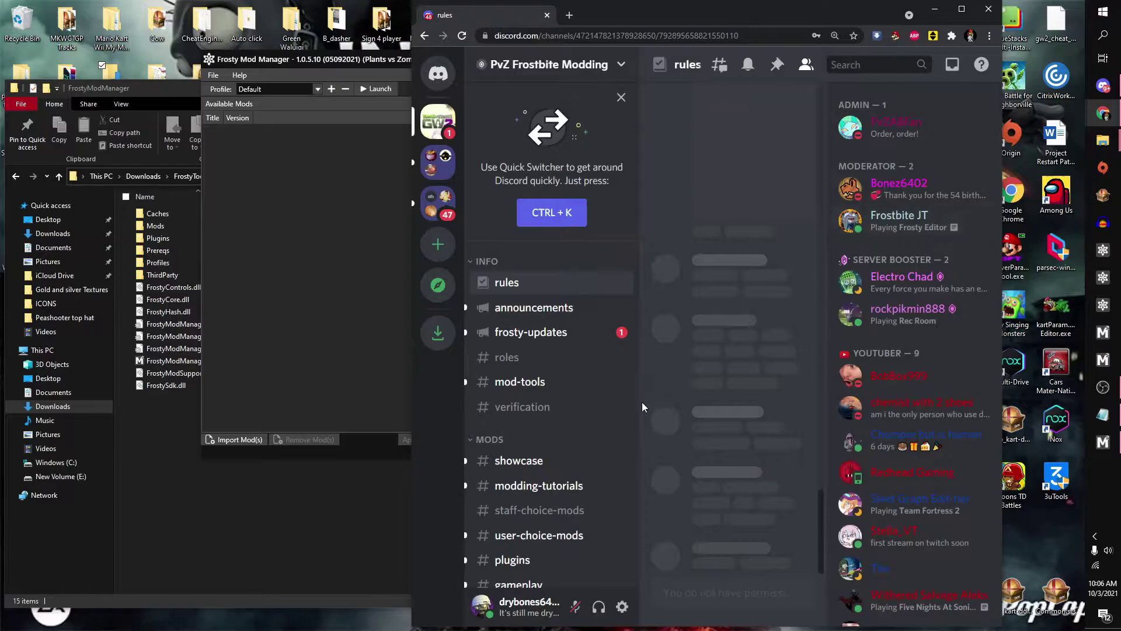
{"action": "left_click", "coordinate": [961, 9]}
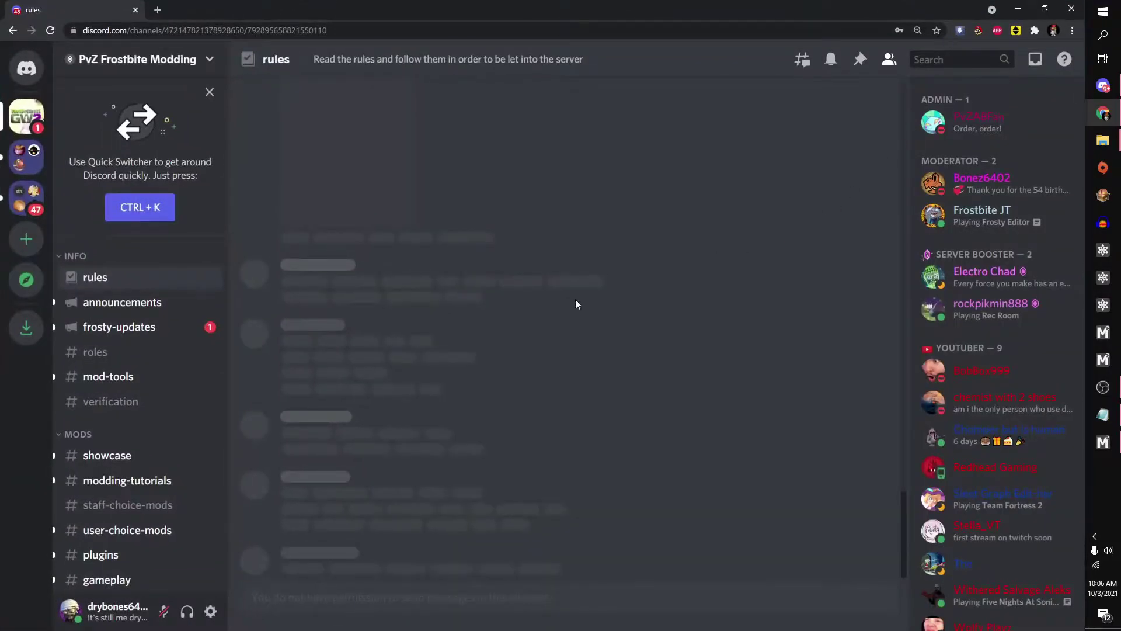
{"action": "scroll", "coordinate": [133, 344], "scroll_direction": "down", "scroll_amount": 3}
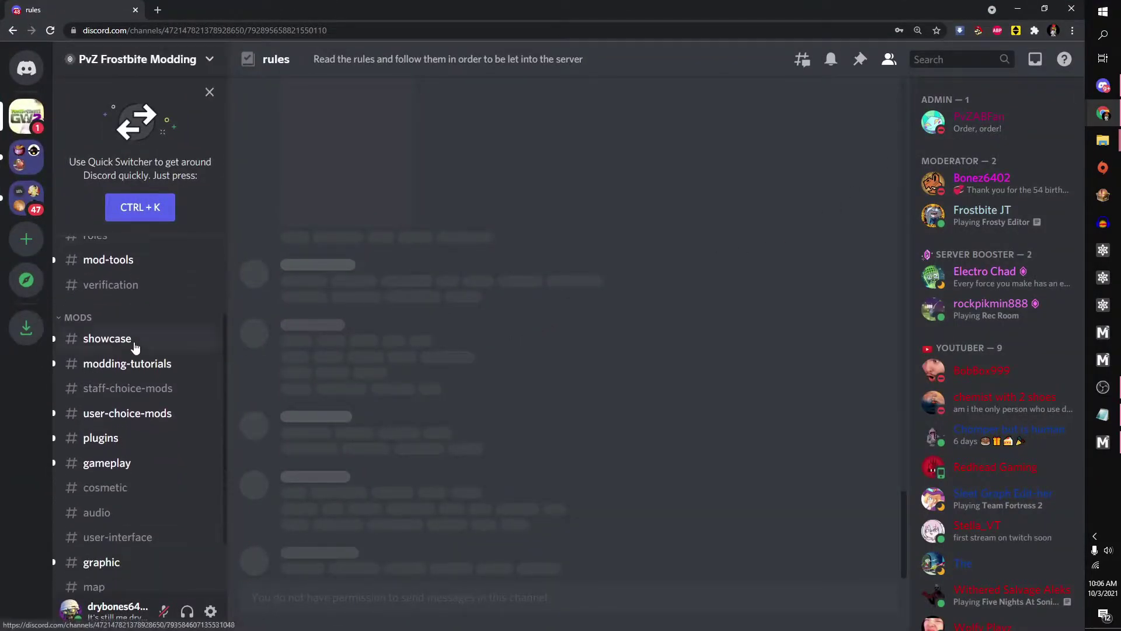
{"action": "left_click", "coordinate": [136, 409]}
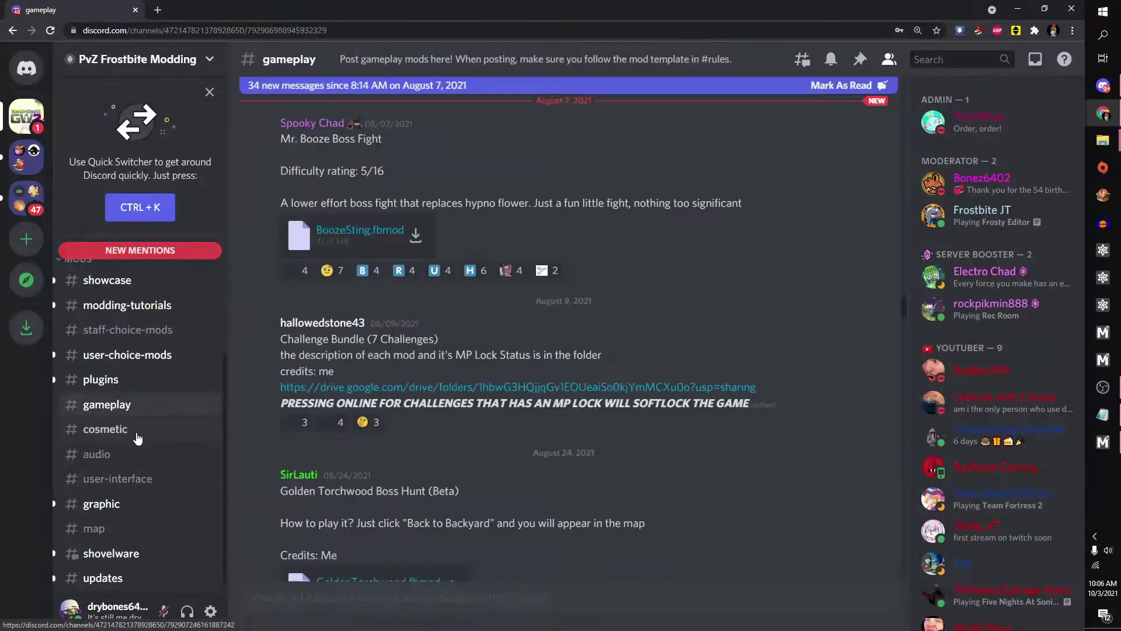
{"action": "left_click", "coordinate": [136, 431]}
{"action": "scroll", "coordinate": [138, 434], "scroll_direction": "down", "scroll_amount": 1}
{"action": "left_click", "coordinate": [138, 439]}
{"action": "scroll", "coordinate": [139, 453], "scroll_direction": "up", "scroll_amount": 3}
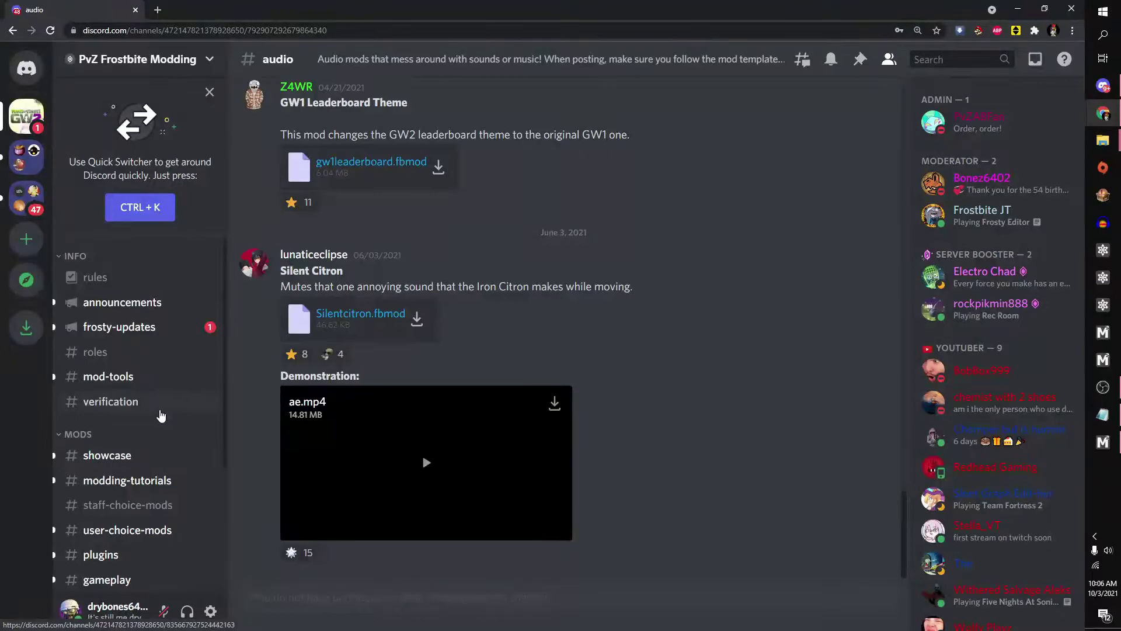
- Re-add the ✅ reaction in #verification to get verified, then browse #general
{"action": "left_click", "coordinate": [163, 406]}
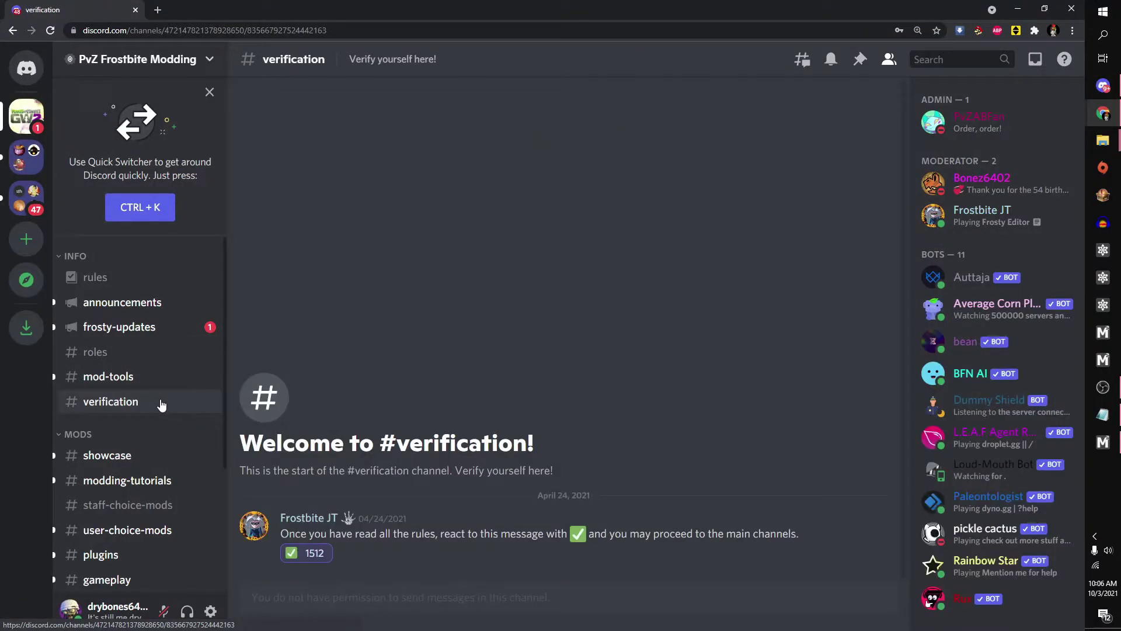
{"action": "left_click", "coordinate": [308, 553]}
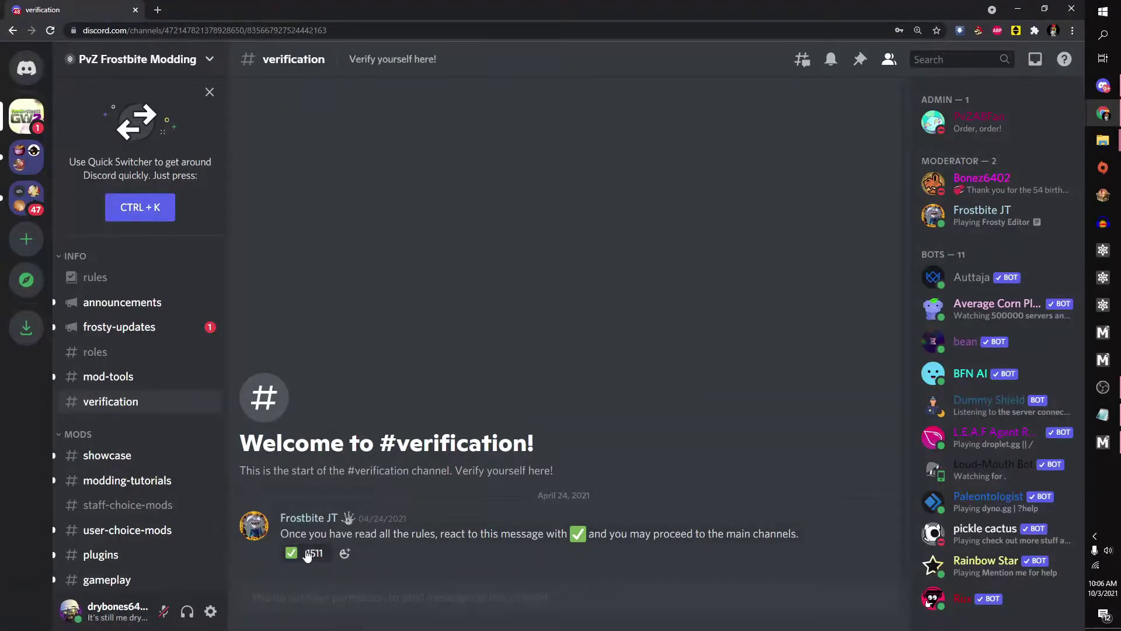
{"action": "left_click", "coordinate": [308, 553]}
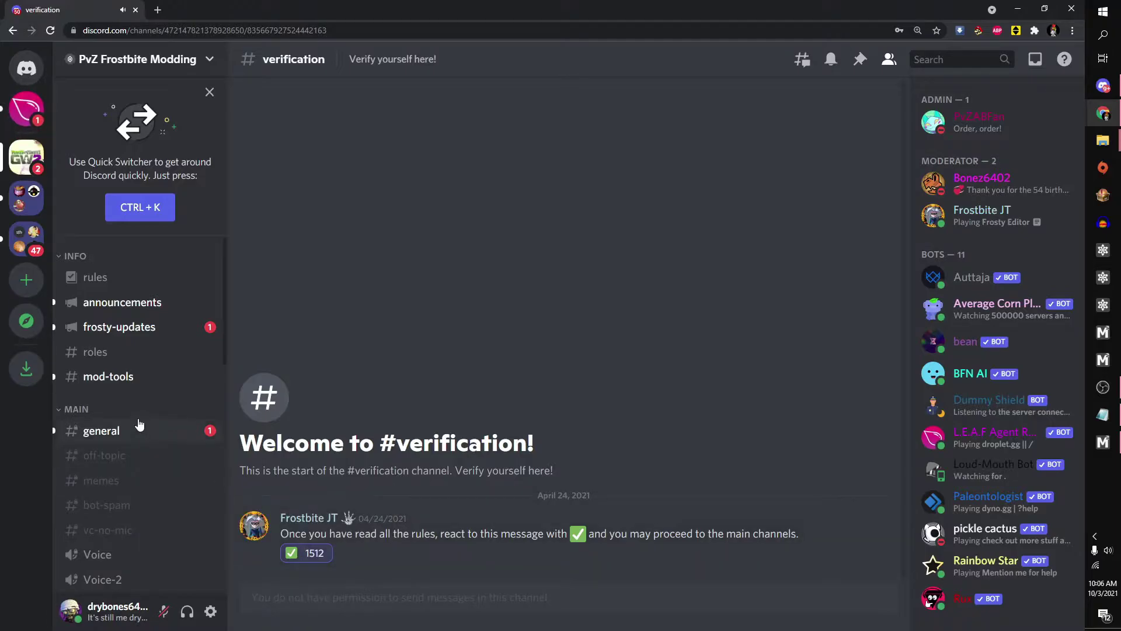
{"action": "left_click", "coordinate": [148, 430]}
{"action": "left_click", "coordinate": [148, 431]}
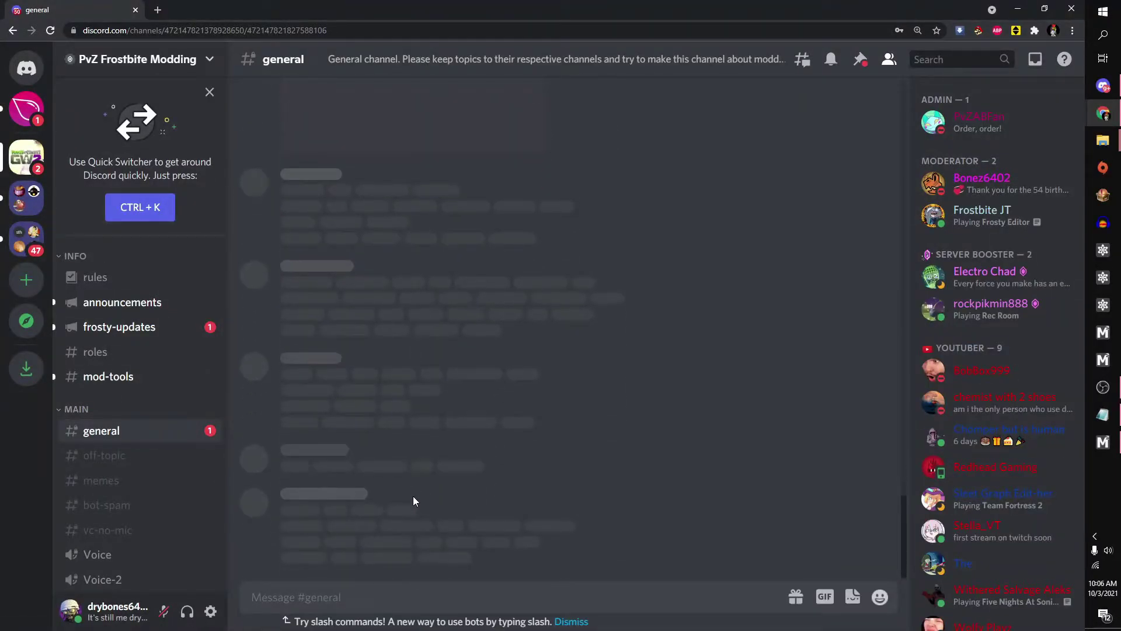
{"action": "scroll", "coordinate": [198, 368], "scroll_direction": "down", "scroll_amount": 8}
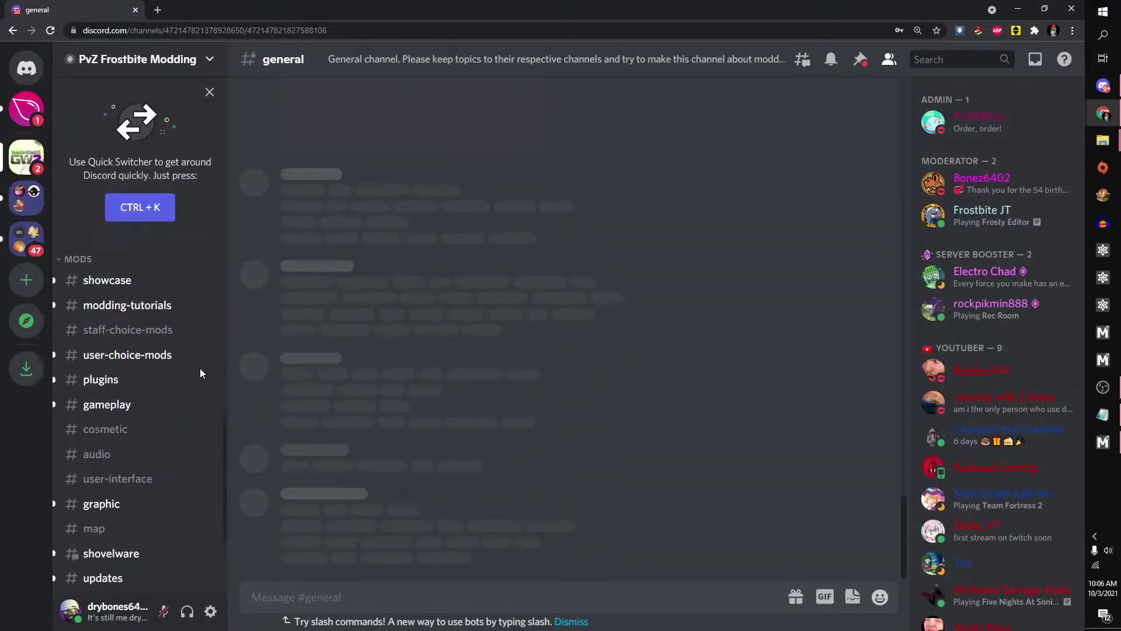
{"action": "scroll", "coordinate": [169, 348], "scroll_direction": "up", "scroll_amount": 8}
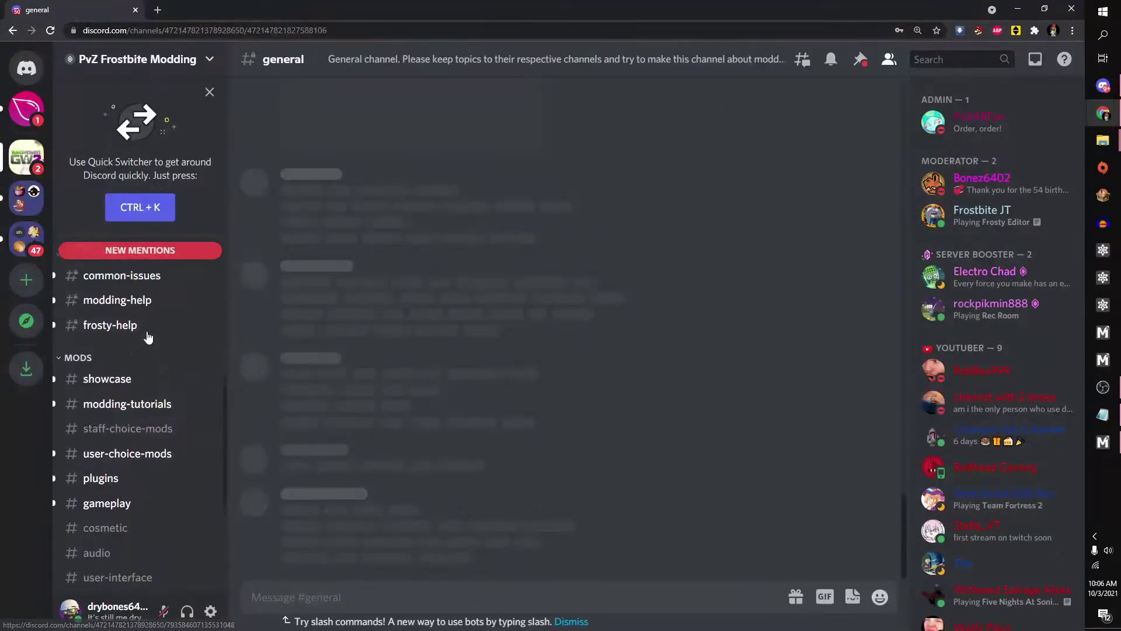
{"action": "scroll", "coordinate": [153, 378], "scroll_direction": "down", "scroll_amount": 8}
{"action": "scroll", "coordinate": [153, 377], "scroll_direction": "up", "scroll_amount": 2}
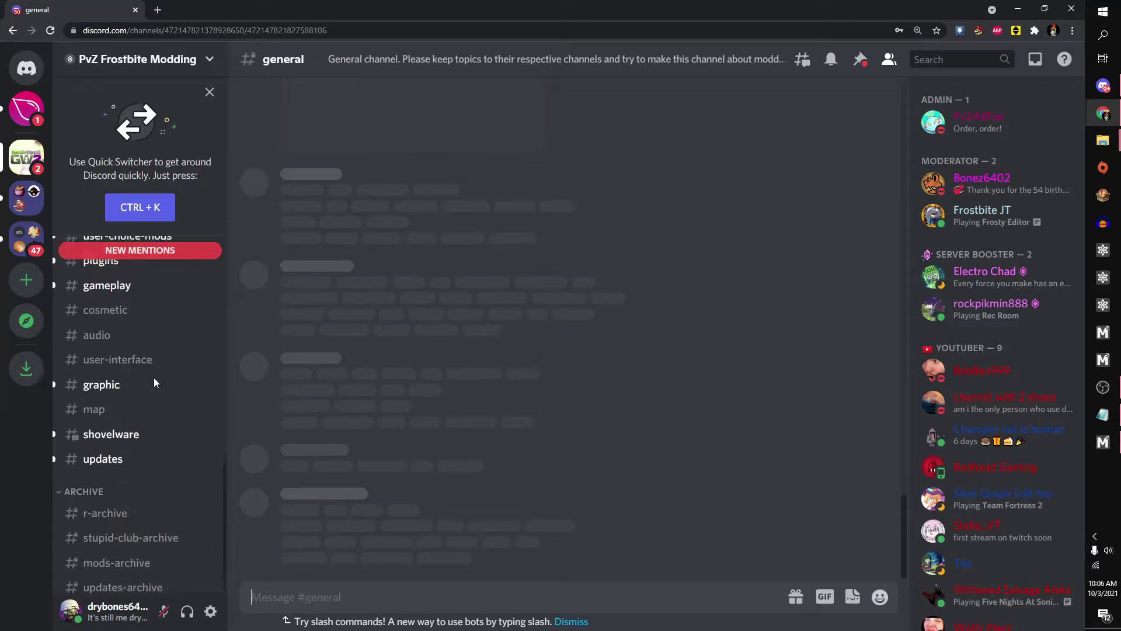
{"action": "scroll", "coordinate": [146, 494], "scroll_direction": "up", "scroll_amount": 2}
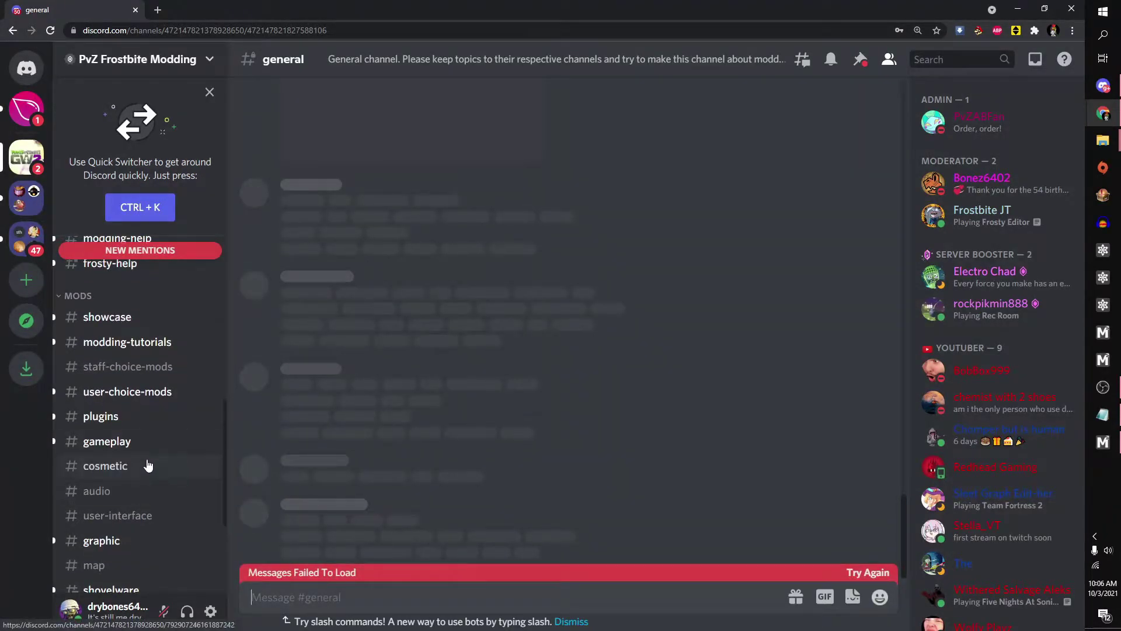
{"action": "scroll", "coordinate": [153, 439], "scroll_direction": "up", "scroll_amount": 2}
{"action": "scroll", "coordinate": [153, 435], "scroll_direction": "down", "scroll_amount": 2}
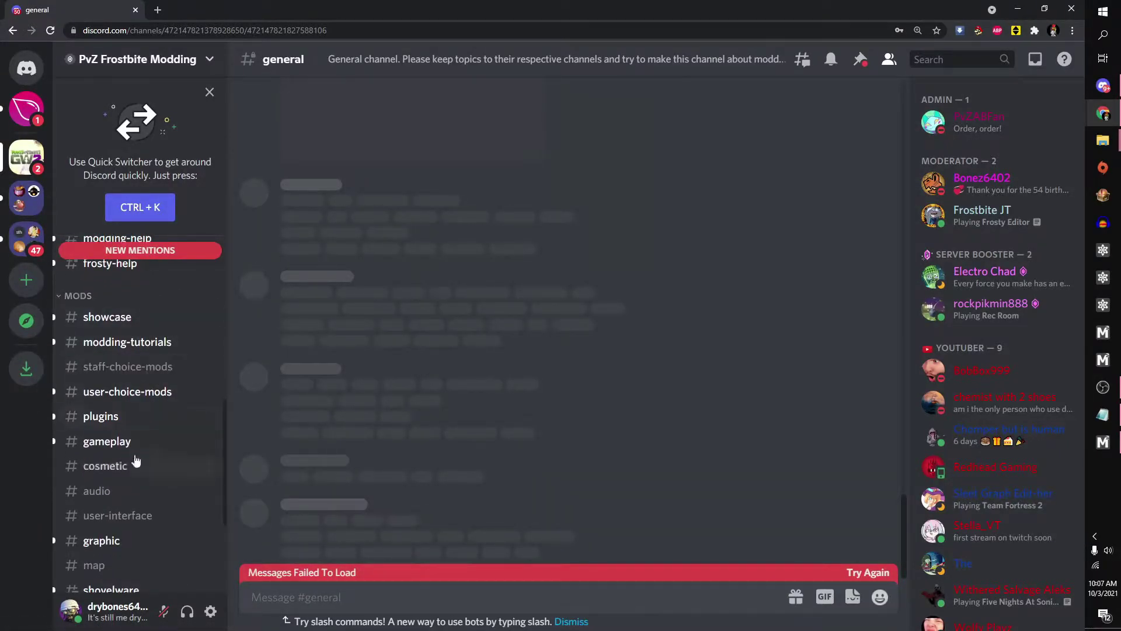
- Download SWATSoldier.fbmod from the SWAT Soldier post in #cosmetic, then minimize the browser
{"action": "left_click", "coordinate": [105, 466]}
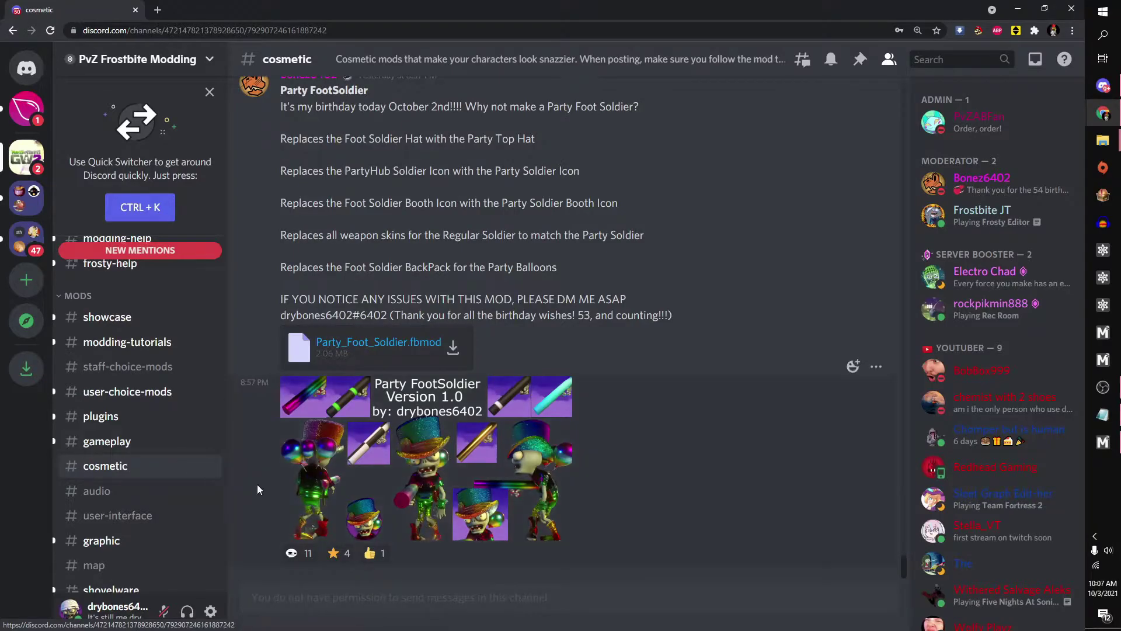
{"action": "scroll", "coordinate": [266, 490], "scroll_direction": "up", "scroll_amount": 5}
{"action": "scroll", "coordinate": [267, 495], "scroll_direction": "up", "scroll_amount": 15}
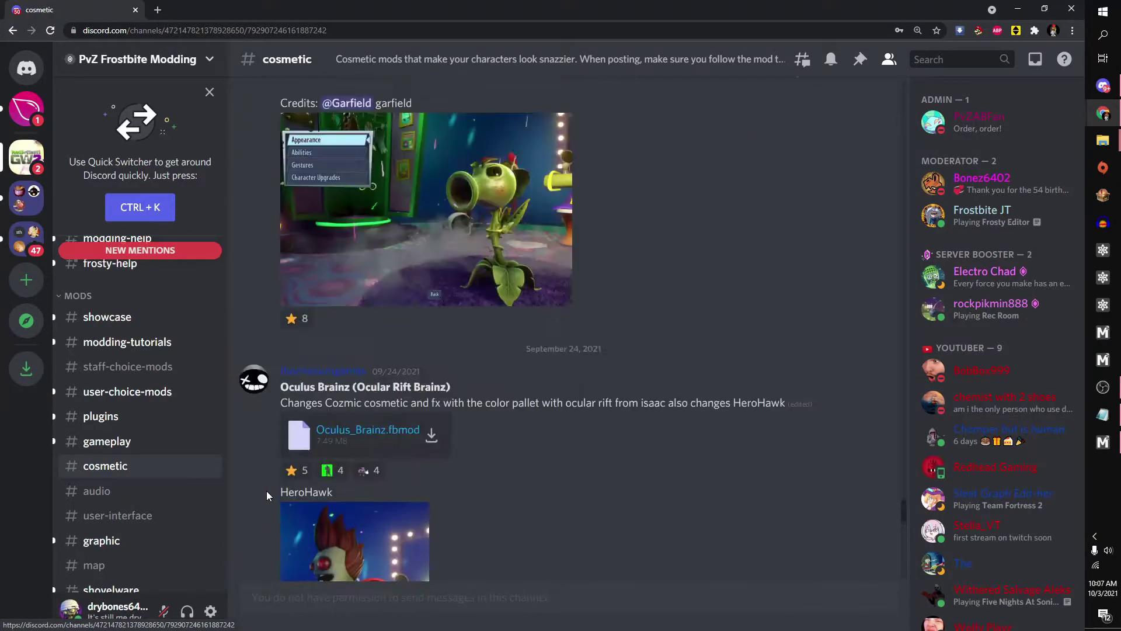
{"action": "scroll", "coordinate": [267, 495], "scroll_direction": "up", "scroll_amount": 15}
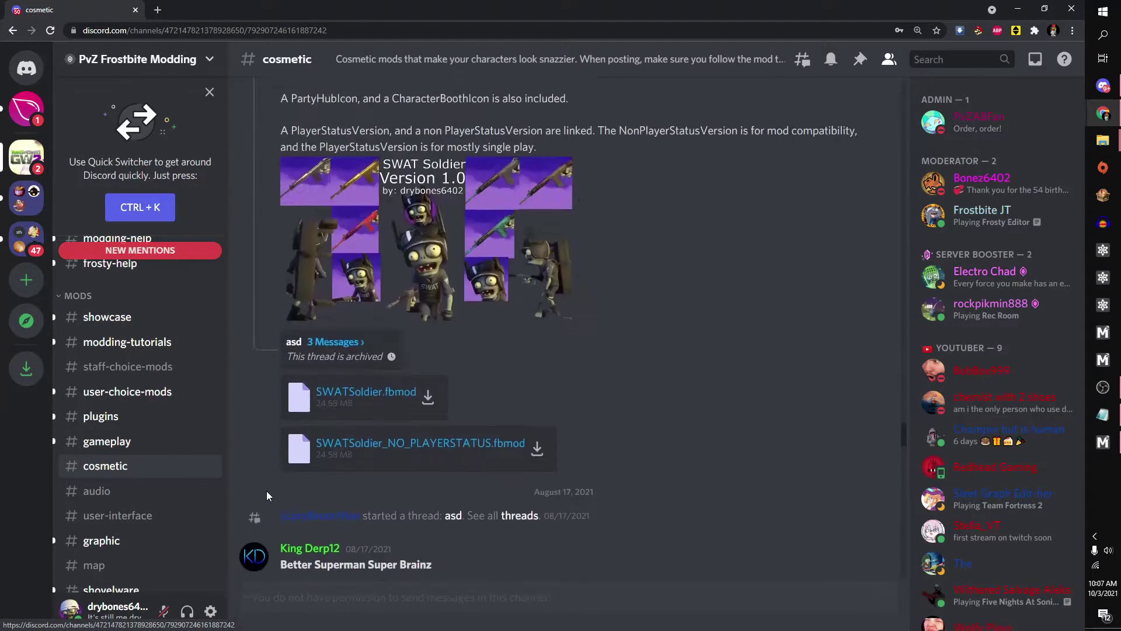
{"action": "scroll", "coordinate": [266, 490], "scroll_direction": "up", "scroll_amount": 8}
{"action": "scroll", "coordinate": [267, 491], "scroll_direction": "down", "scroll_amount": 10}
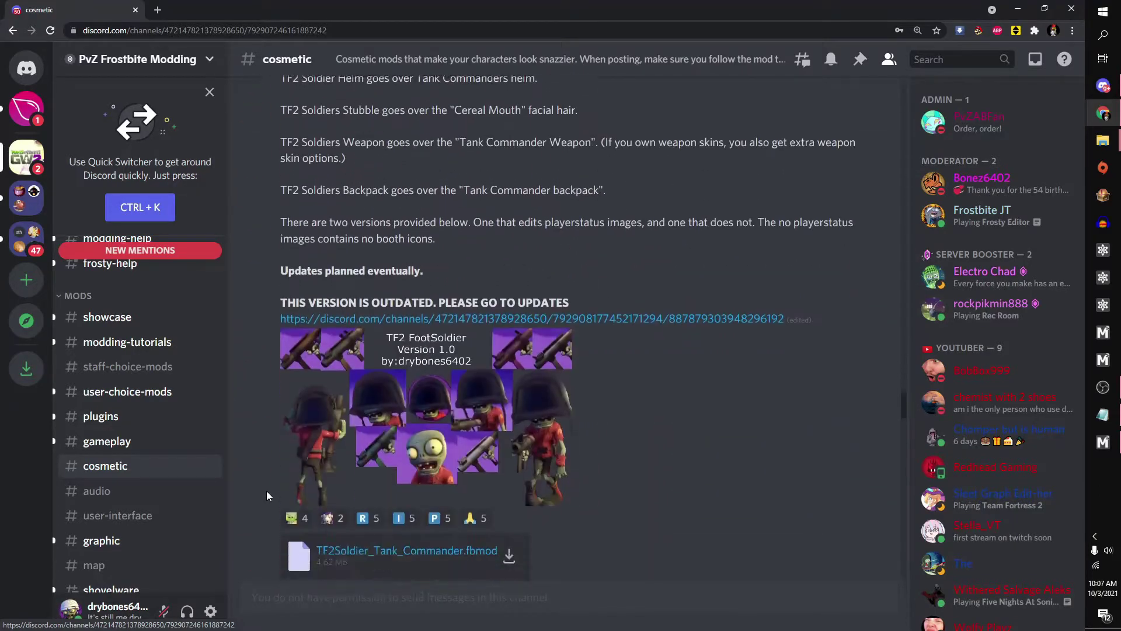
{"action": "scroll", "coordinate": [266, 491], "scroll_direction": "down", "scroll_amount": 2}
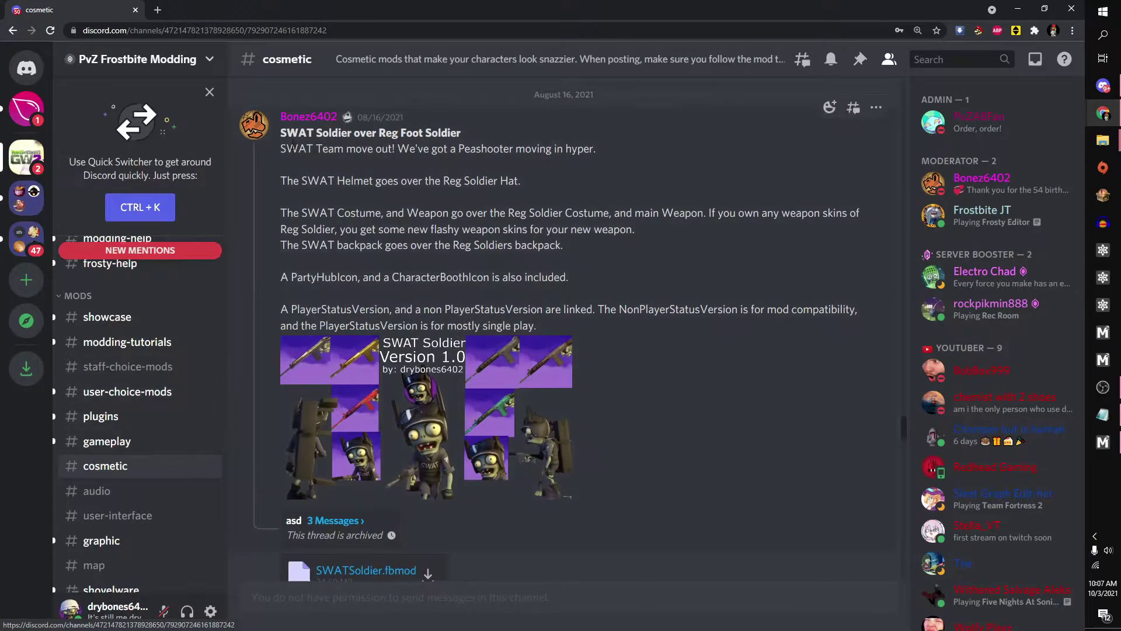
{"action": "left_click_drag", "start_coordinate": [282, 135], "coordinate": [462, 136]}
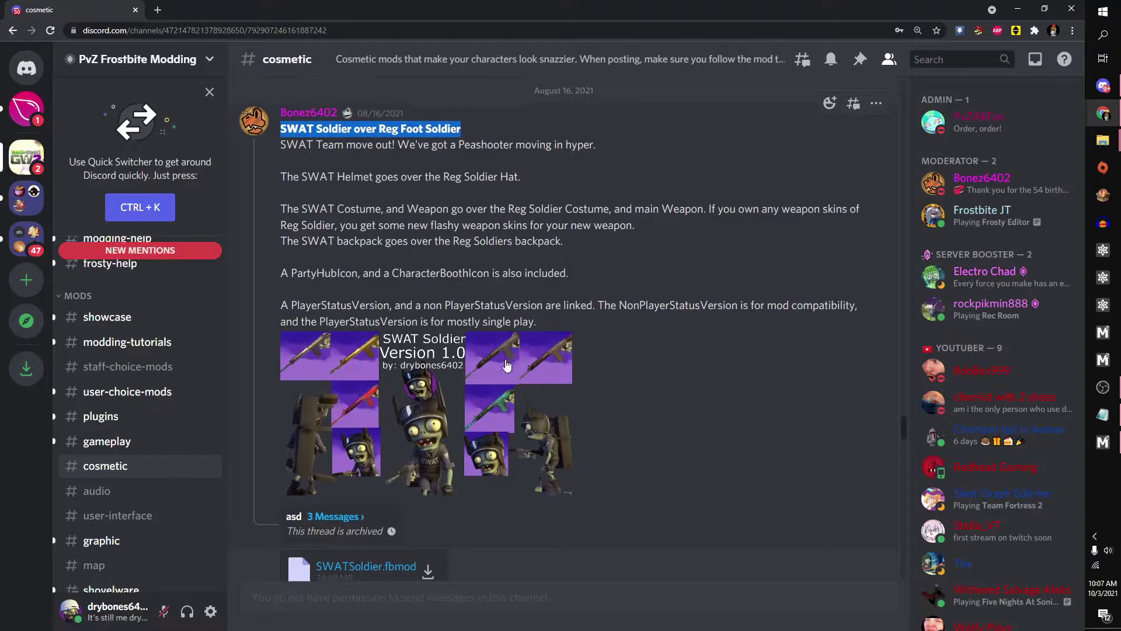
{"action": "scroll", "coordinate": [558, 402], "scroll_direction": "down", "scroll_amount": 3}
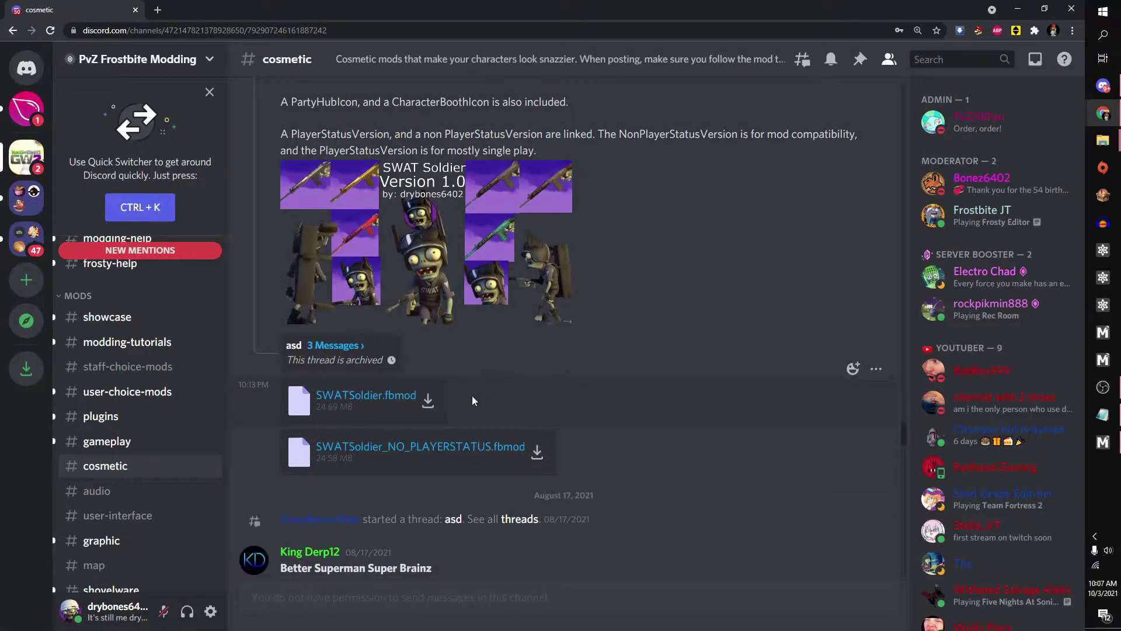
{"action": "left_click", "coordinate": [381, 402]}
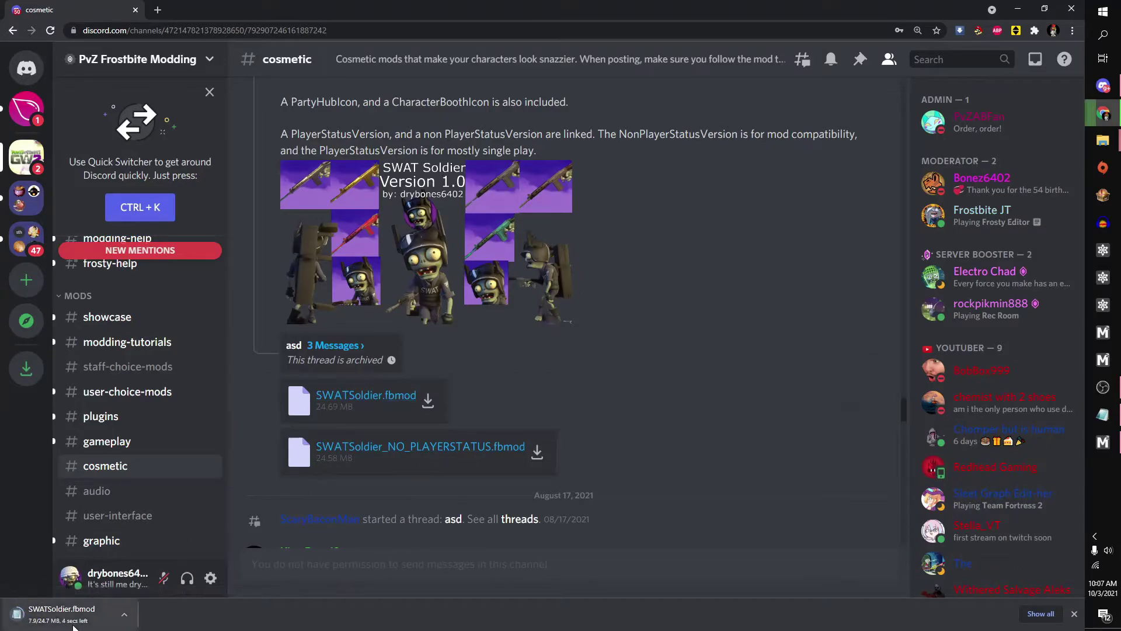
{"action": "scroll", "coordinate": [430, 467], "scroll_direction": "down", "scroll_amount": 4}
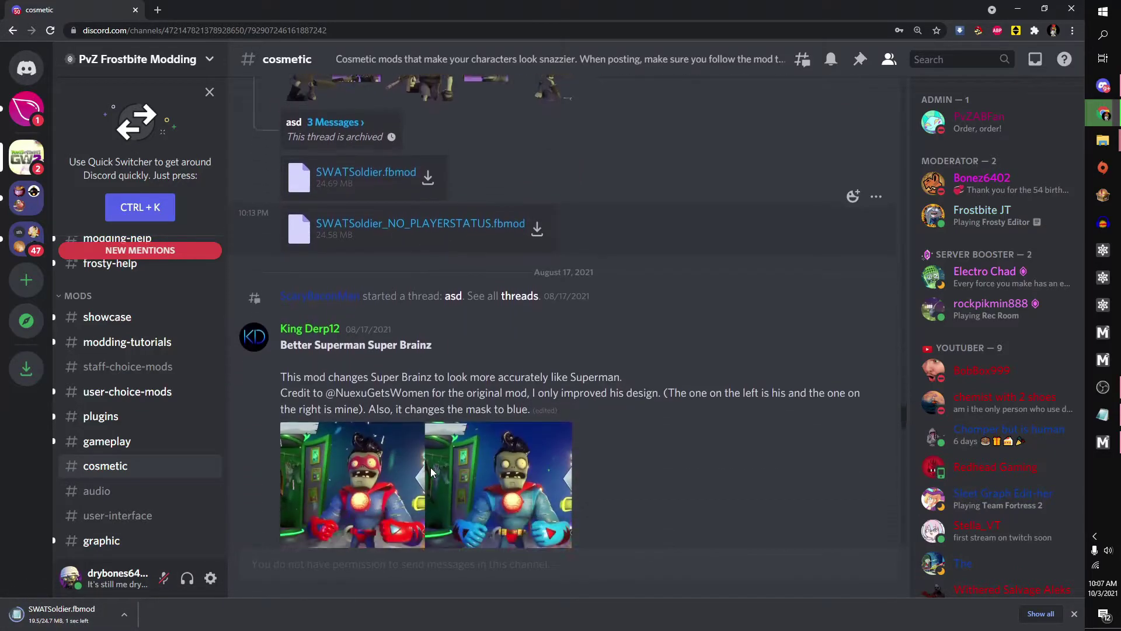
{"action": "scroll", "coordinate": [430, 467], "scroll_direction": "down", "scroll_amount": 2}
{"action": "scroll", "coordinate": [430, 468], "scroll_direction": "down", "scroll_amount": 2}
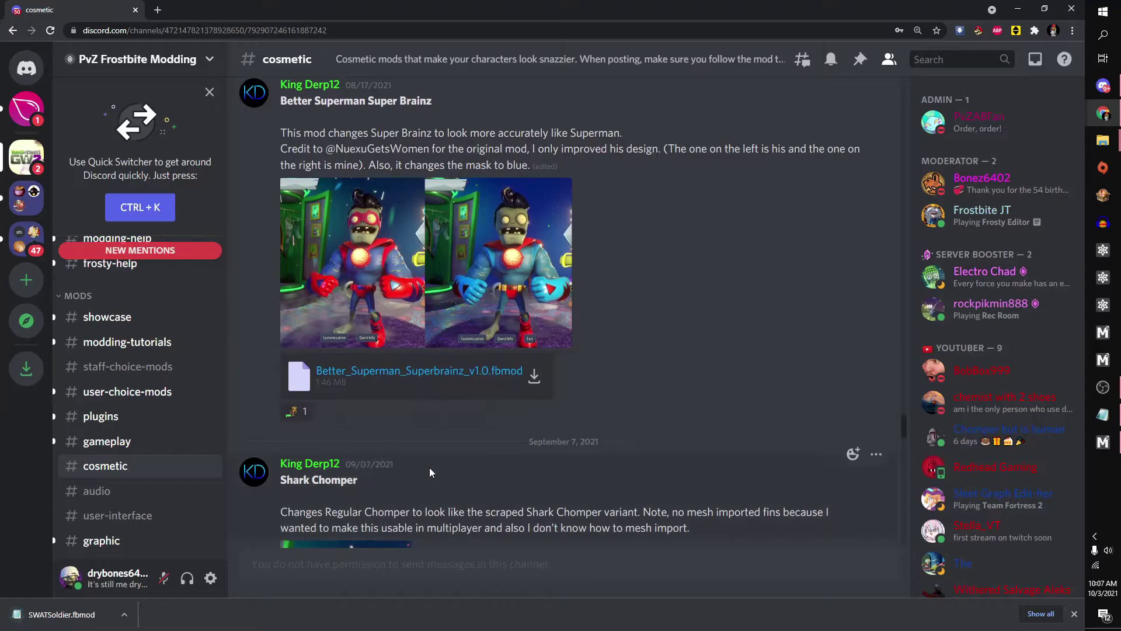
{"action": "left_click", "coordinate": [1018, 10]}
- Import SWATSoldier.fbmod from Downloads and review its entry under Cosmetic
{"action": "left_click_drag", "start_coordinate": [591, 104], "coordinate": [815, 100]}
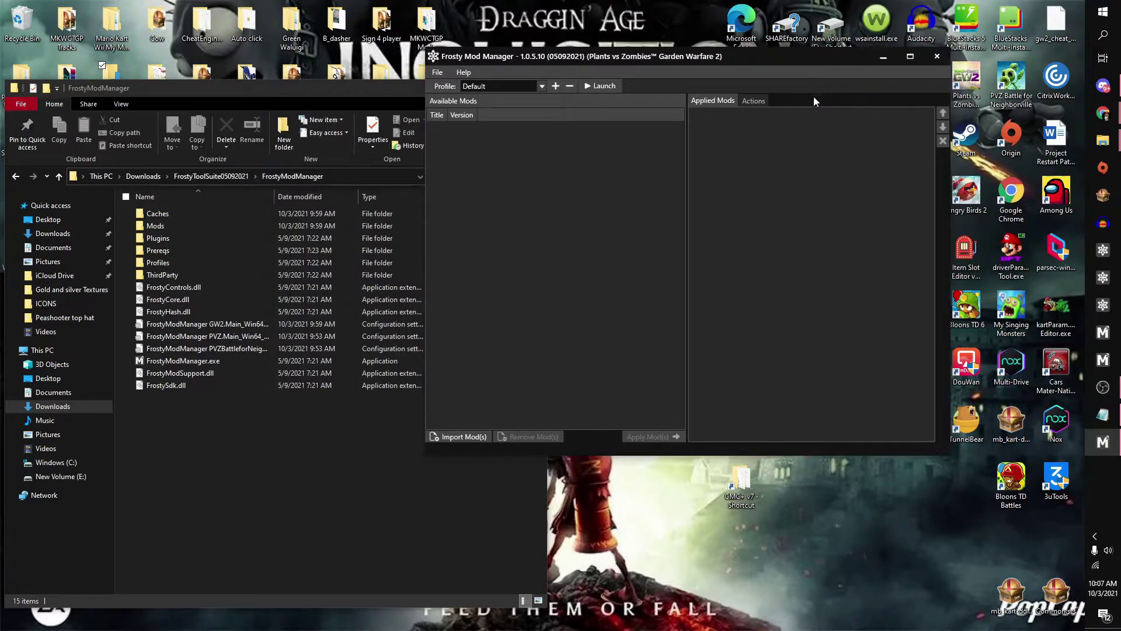
{"action": "left_click", "coordinate": [462, 438]}
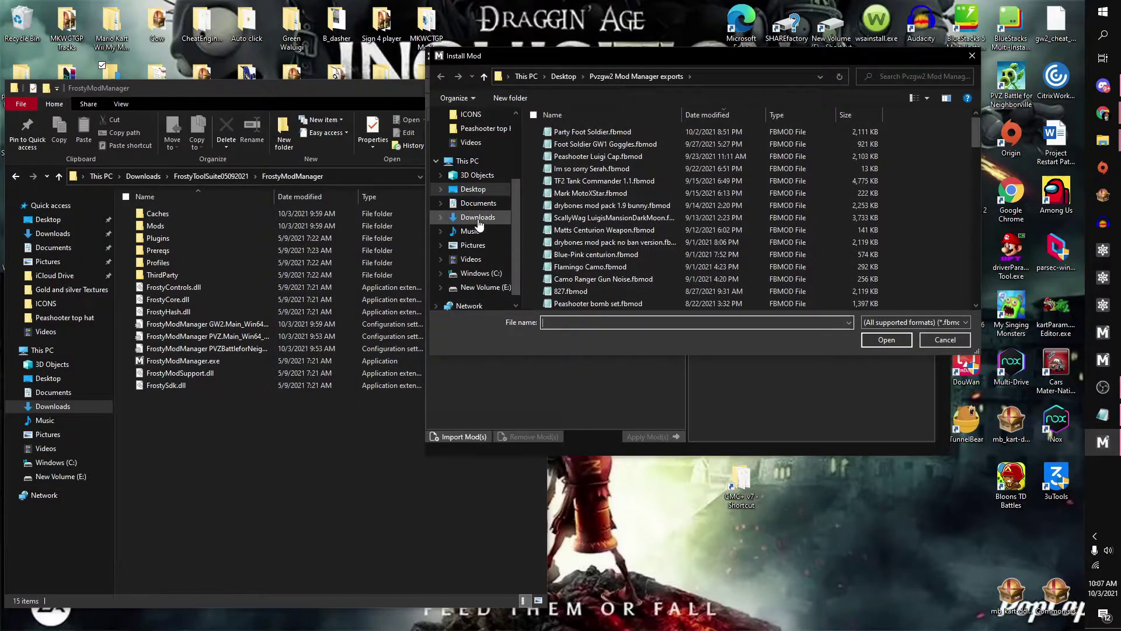
{"action": "left_click", "coordinate": [477, 219]}
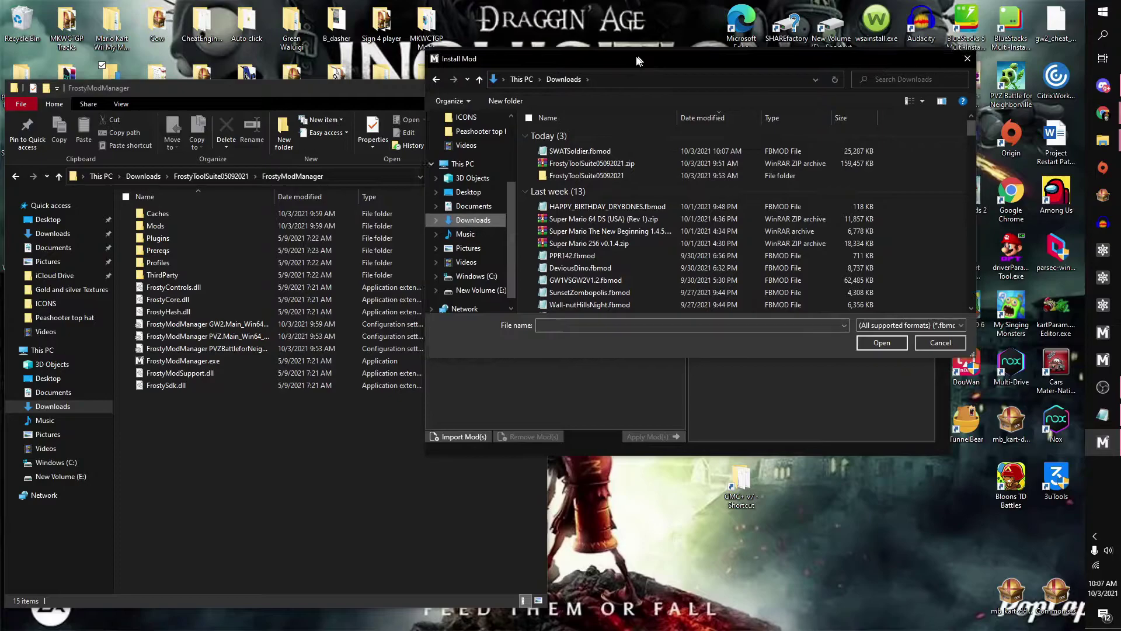
{"action": "left_click_drag", "start_coordinate": [640, 54], "coordinate": [254, 135]}
{"action": "double_click", "coordinate": [220, 230]}
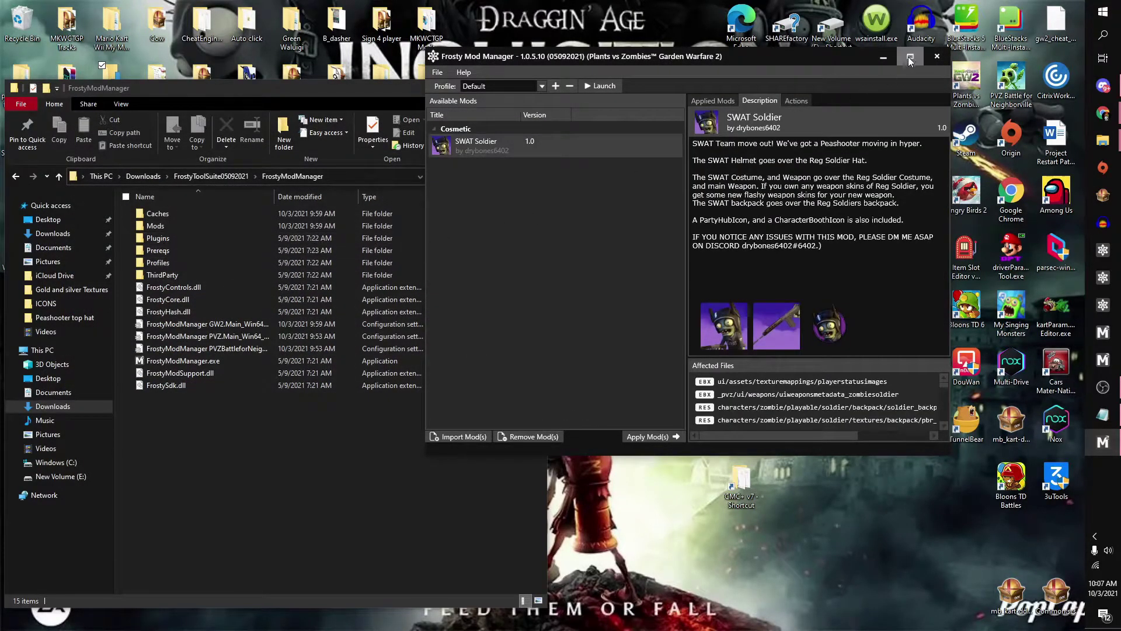
{"action": "left_click", "coordinate": [910, 56]}
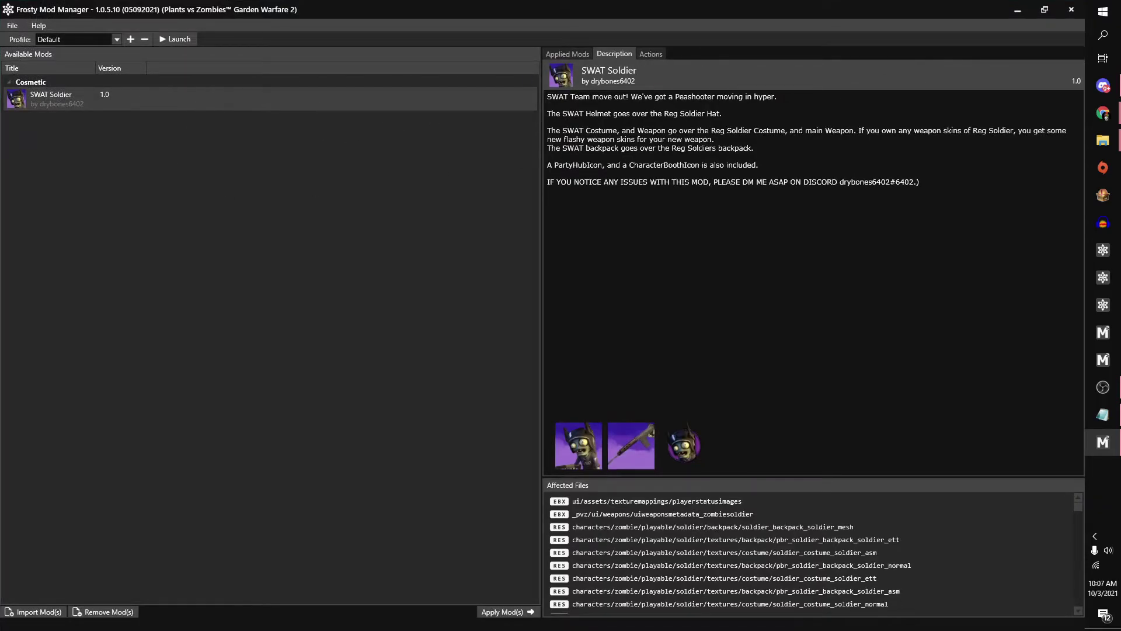
{"action": "scroll", "coordinate": [696, 539], "scroll_direction": "down", "scroll_amount": 15}
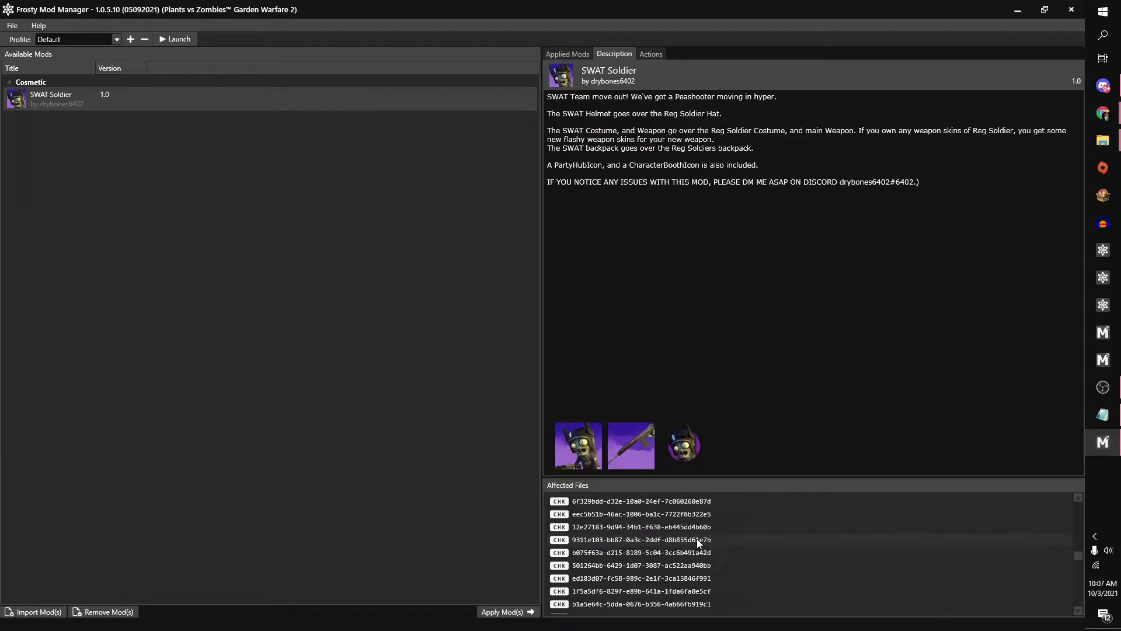
{"action": "scroll", "coordinate": [696, 538], "scroll_direction": "up", "scroll_amount": 6}
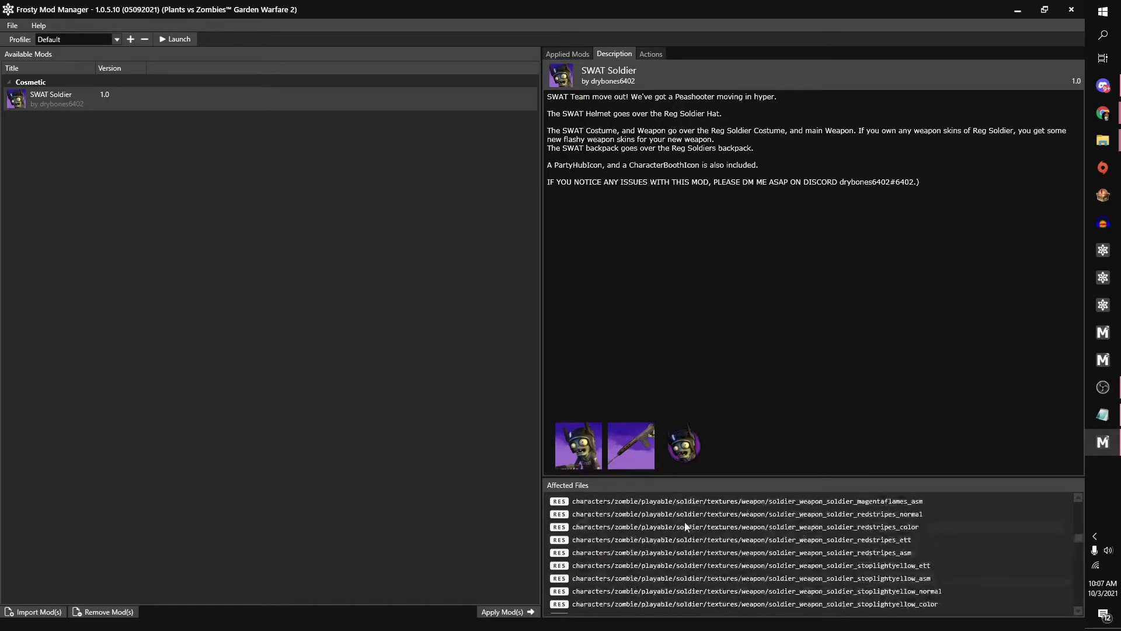
{"action": "scroll", "coordinate": [751, 536], "scroll_direction": "up", "scroll_amount": 8}
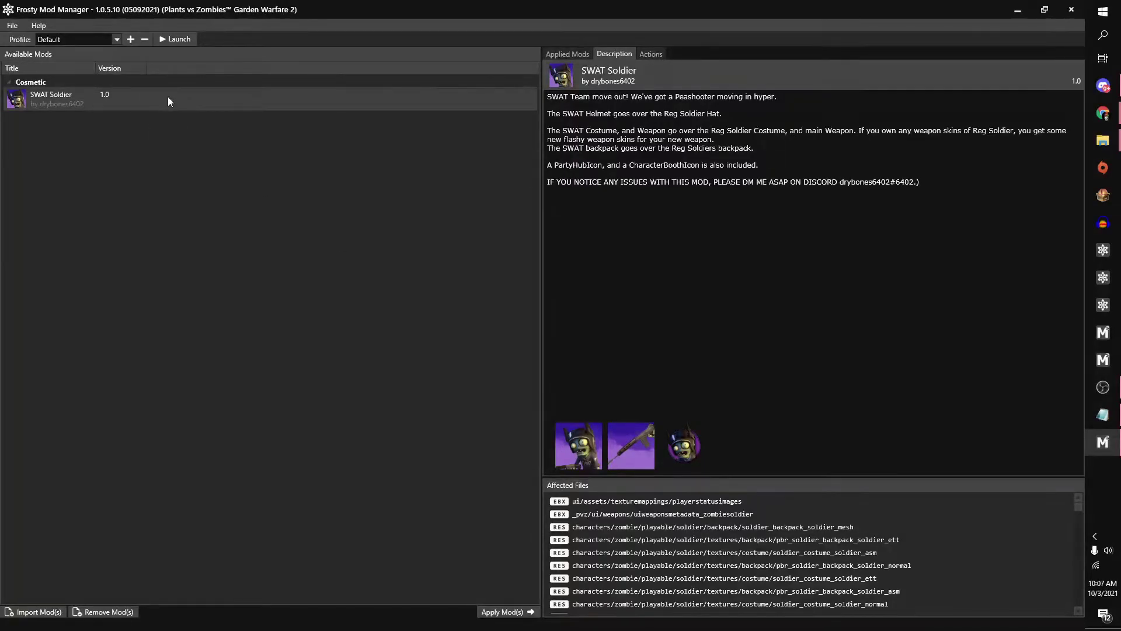
- Add SWAT Soldier to Applied Mods, review its description, and launch Garden Warfare 2
{"action": "double_click", "coordinate": [80, 99]}
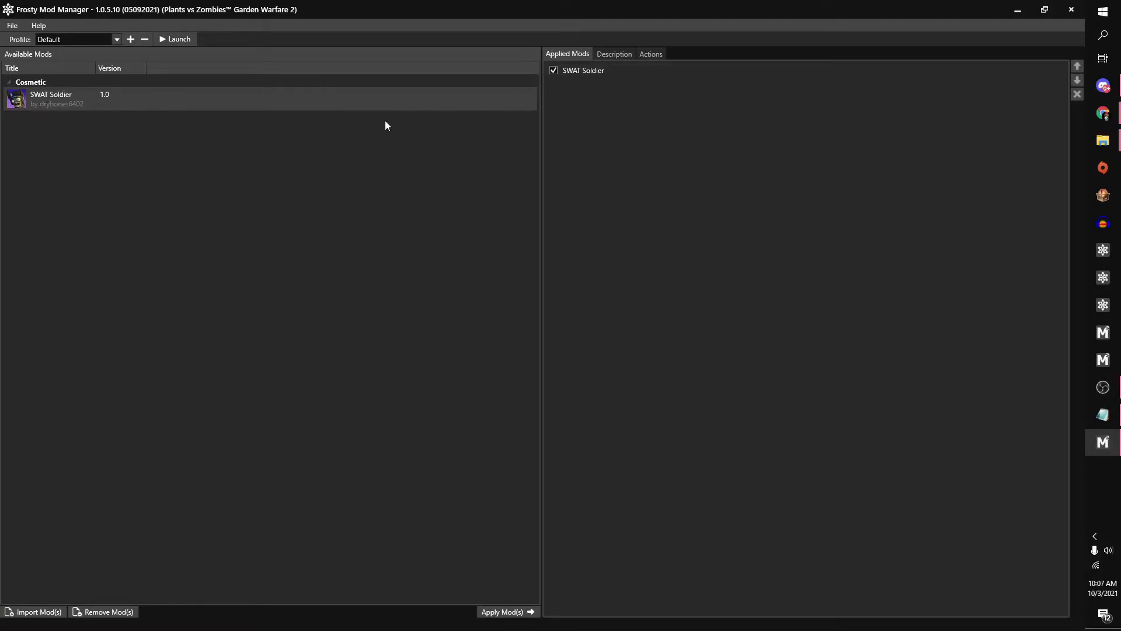
{"action": "left_click", "coordinate": [618, 53]}
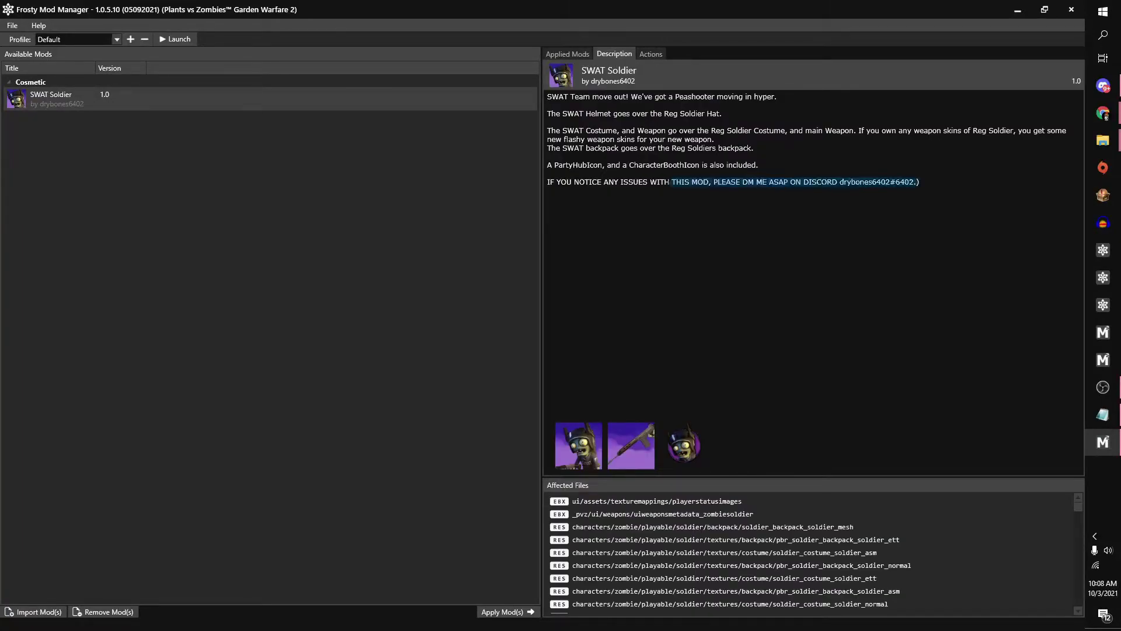
{"action": "left_click", "coordinate": [554, 88]}
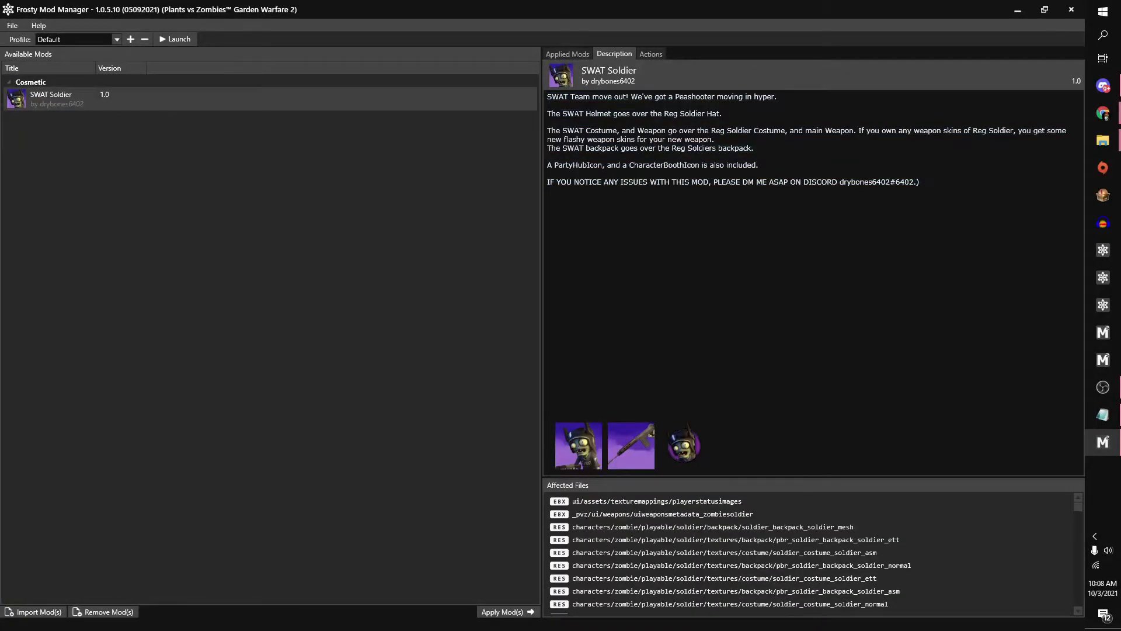
{"action": "left_click", "coordinate": [564, 50]}
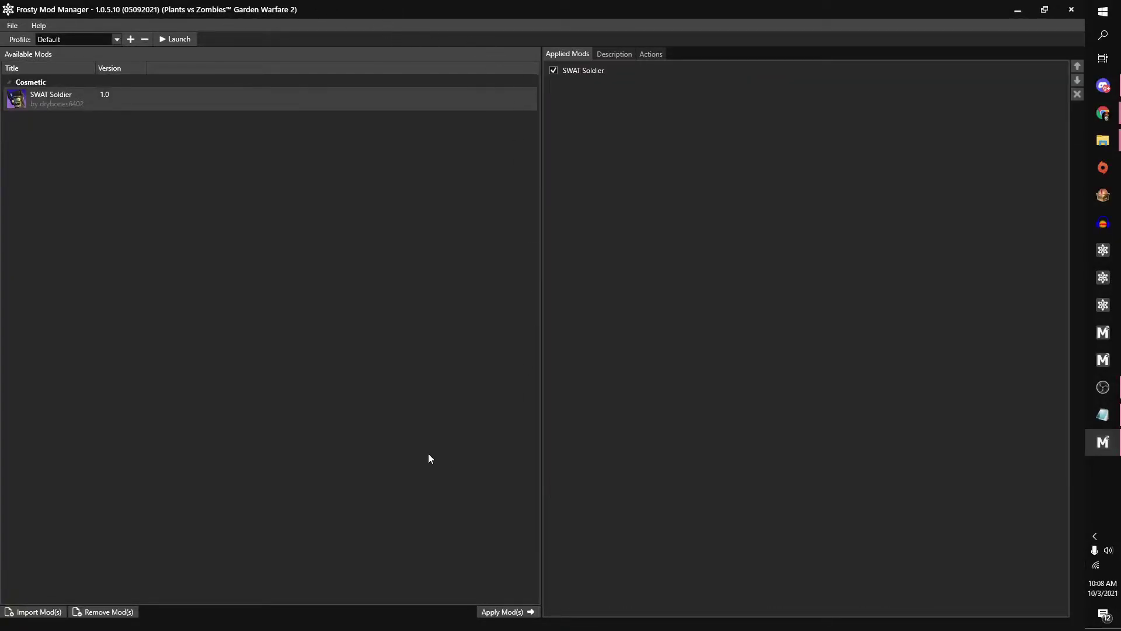
{"action": "left_click", "coordinate": [186, 39]}
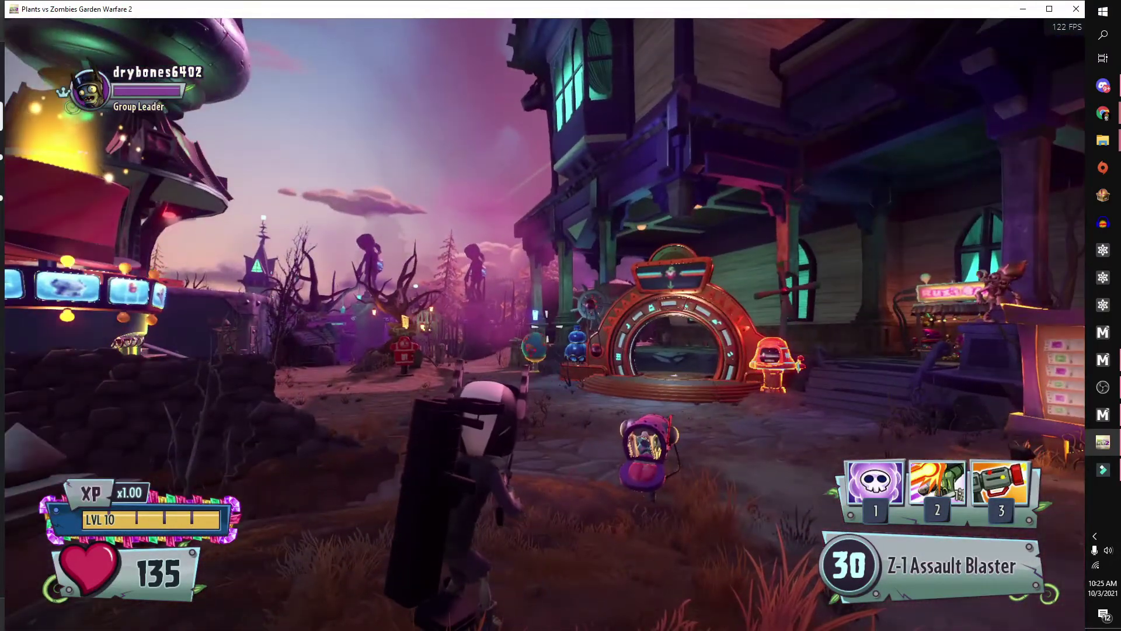
- Check the SWAT Soldier mod description in Frosty Mod Manager, then return to the game
{"action": "key", "text": "2"}
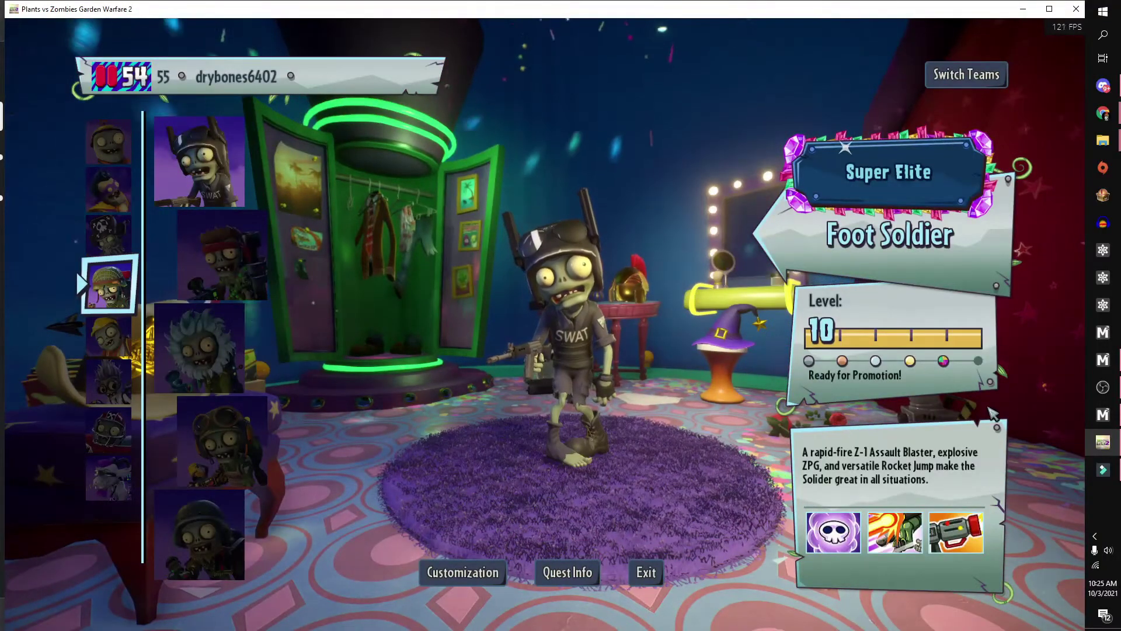
{"action": "left_click", "coordinate": [1092, 416]}
{"action": "left_click", "coordinate": [633, 124]}
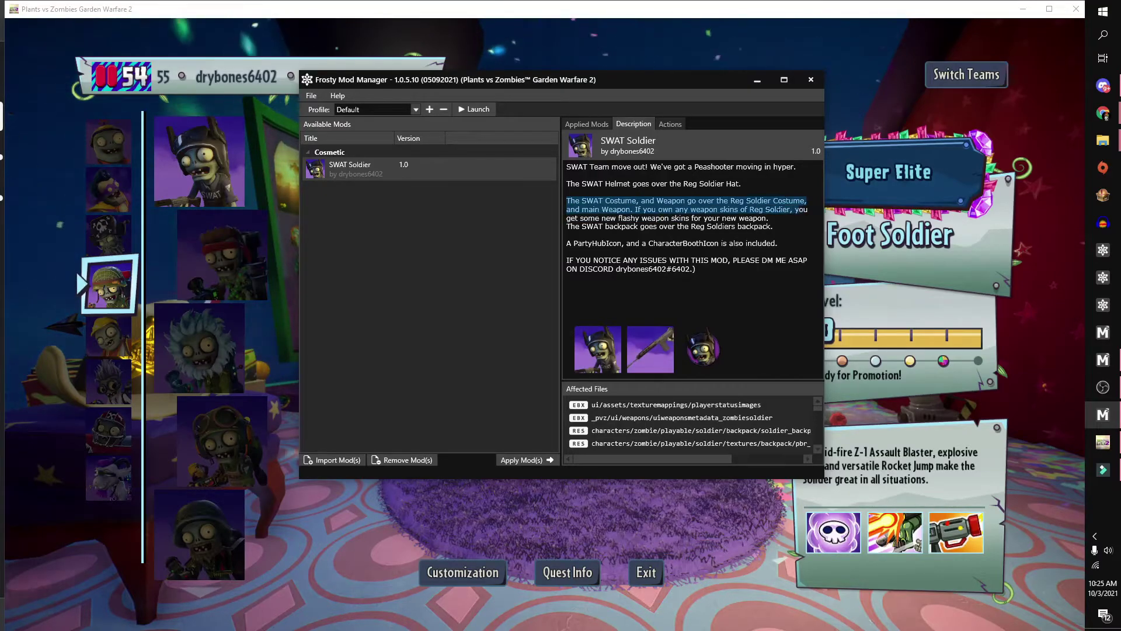
{"action": "key", "text": "alt+Tab"}
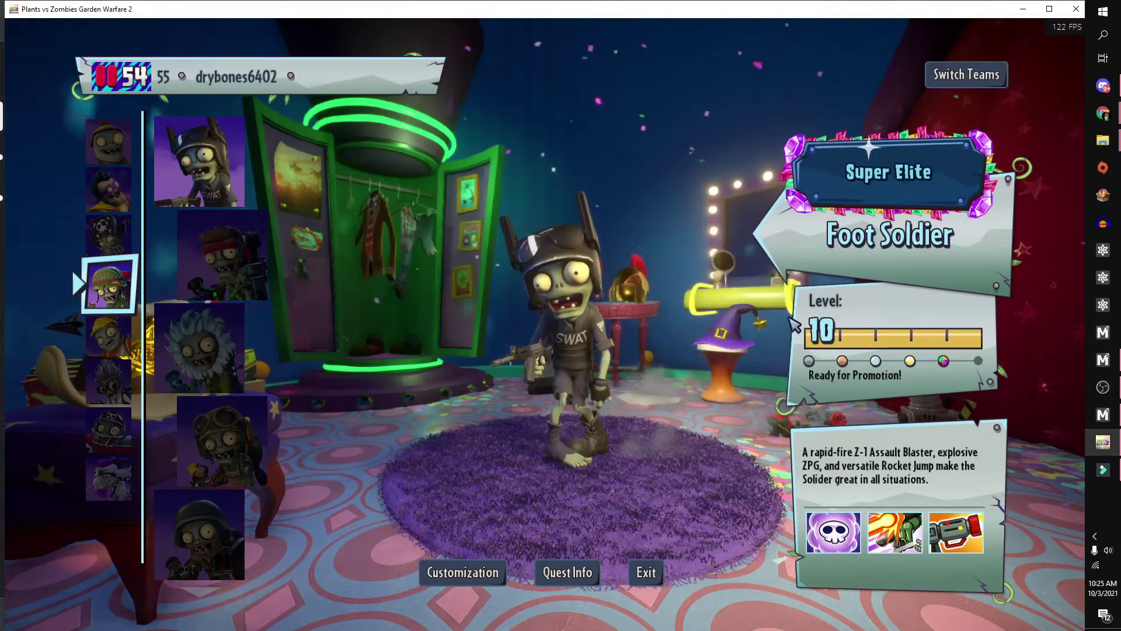
- Browse the Foot Soldier's appearance categories and weapon skins, then select the SWAT variant
{"action": "left_click", "coordinate": [462, 572]}
{"action": "left_click", "coordinate": [205, 178]}
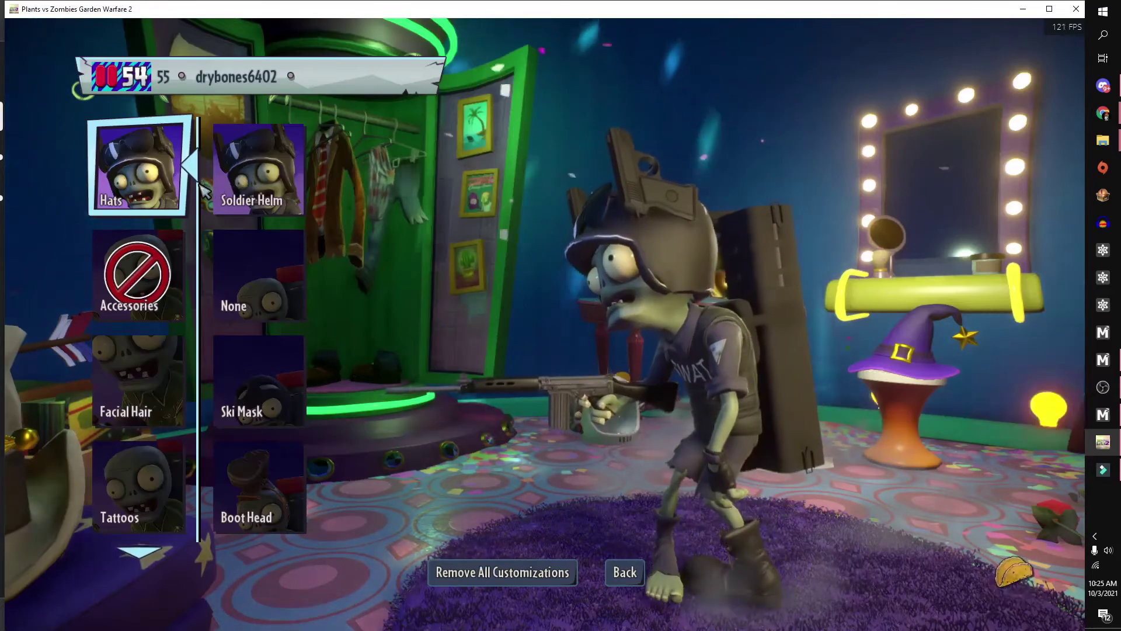
{"action": "key", "text": "Escape"}
{"action": "left_click", "coordinate": [183, 175]}
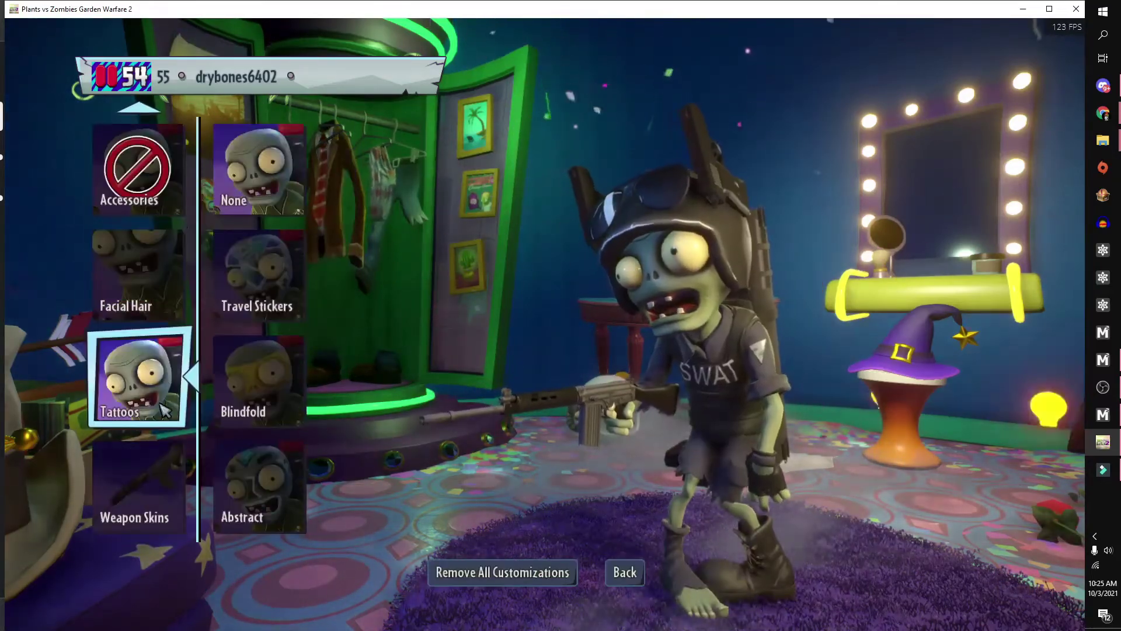
{"action": "left_click", "coordinate": [140, 485]}
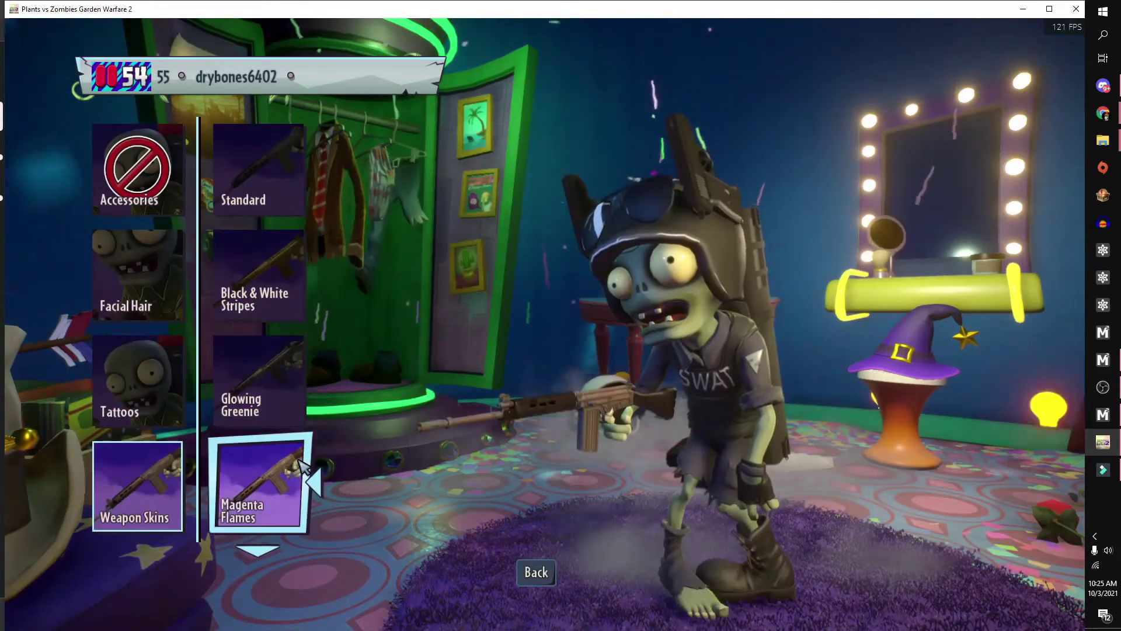
{"action": "scroll", "coordinate": [302, 465], "scroll_direction": "down", "scroll_amount": 2}
{"action": "key", "text": "Escape"}
{"action": "key", "text": "Escape"}
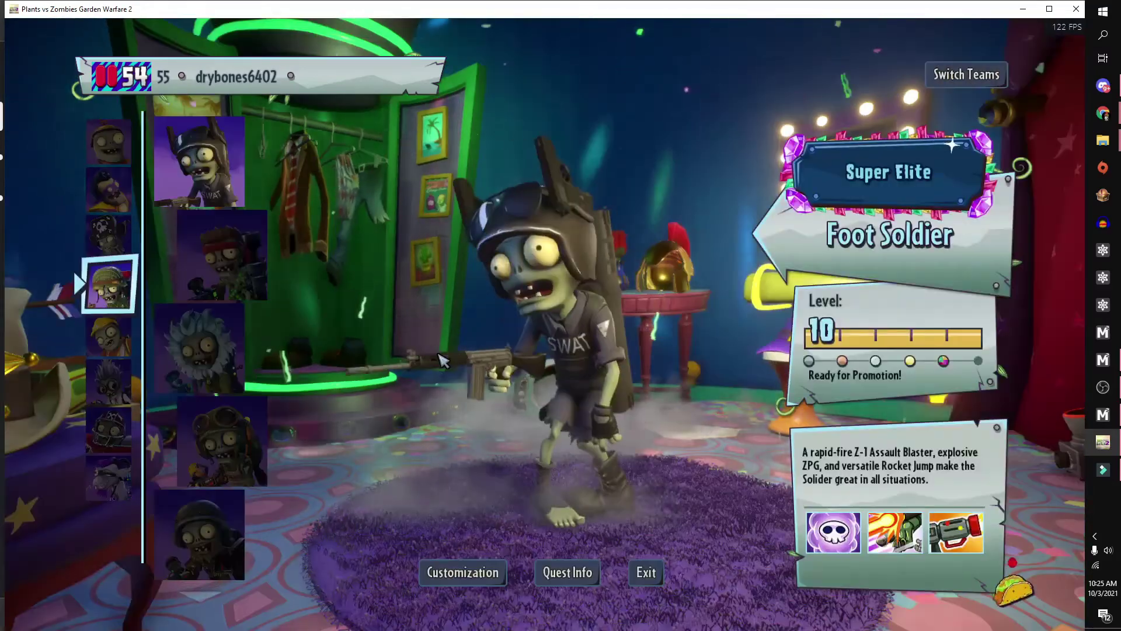
{"action": "key", "text": "Return"}
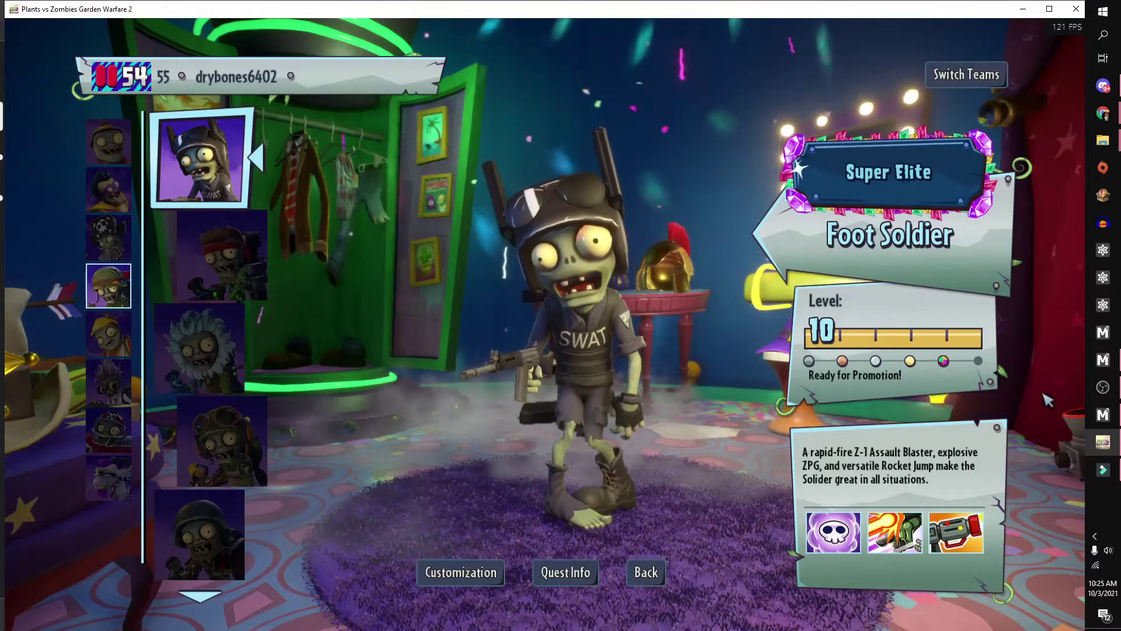
- Confirm SWAT Soldier appears in Applied Mods, then minimize the 1.0.6.0 window and move the 1.0.5.10 window aside
{"action": "left_click", "coordinate": [1102, 414]}
{"action": "left_click", "coordinate": [603, 124]}
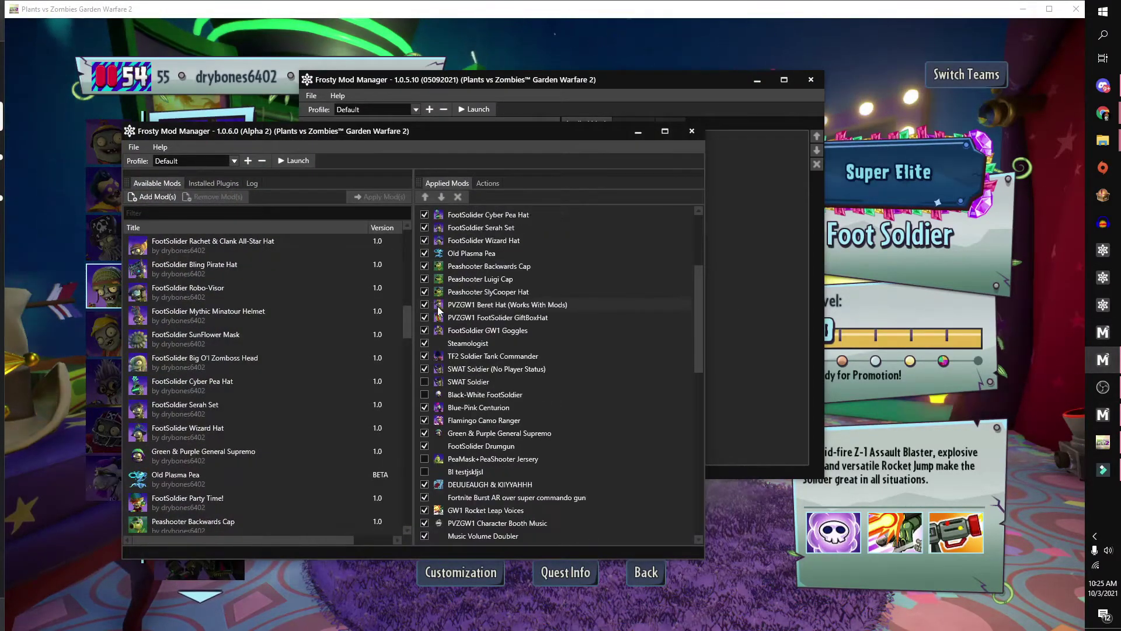
{"action": "scroll", "coordinate": [437, 306], "scroll_direction": "down", "scroll_amount": 4}
{"action": "scroll", "coordinate": [438, 308], "scroll_direction": "up", "scroll_amount": 7}
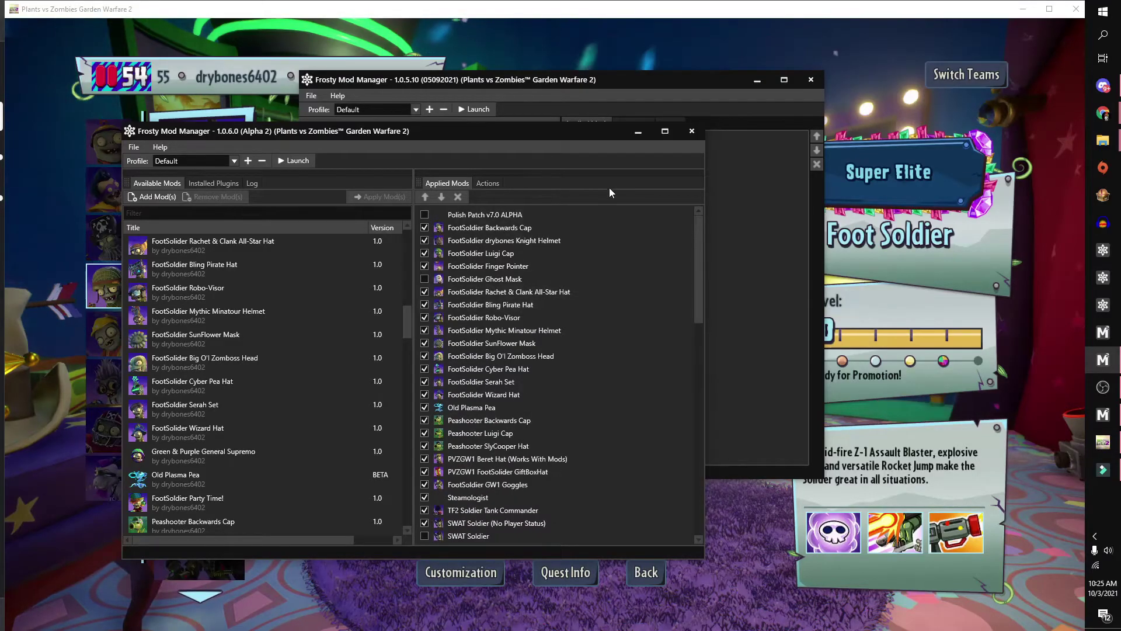
{"action": "left_click", "coordinate": [638, 132]}
{"action": "left_click_drag", "start_coordinate": [559, 81], "coordinate": [901, 244]}
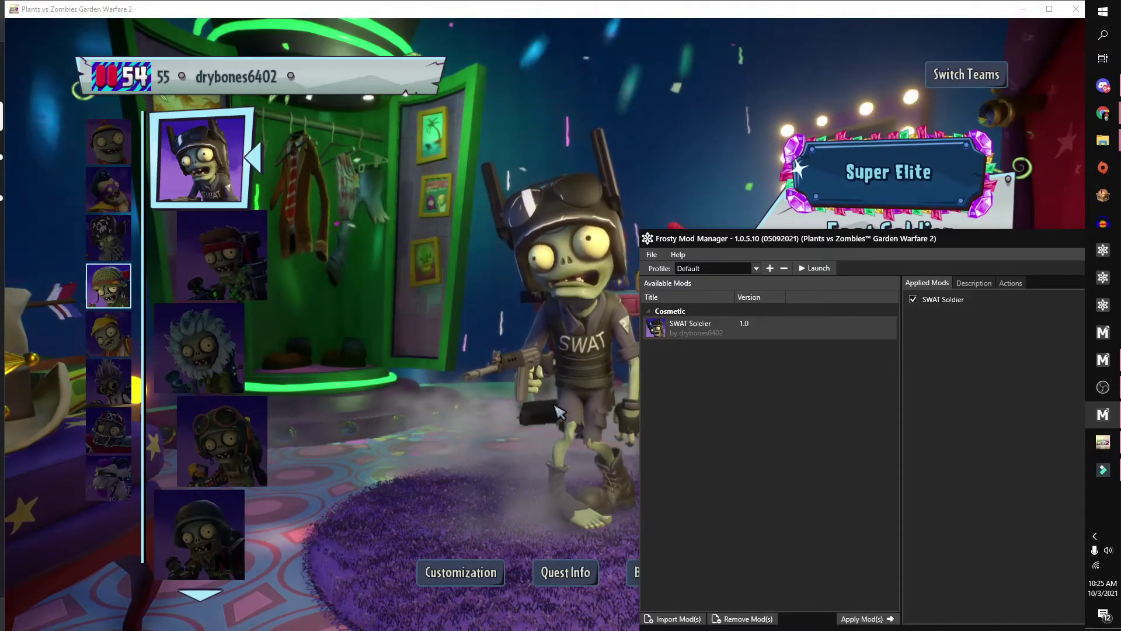
{"action": "left_click", "coordinate": [613, 380]}
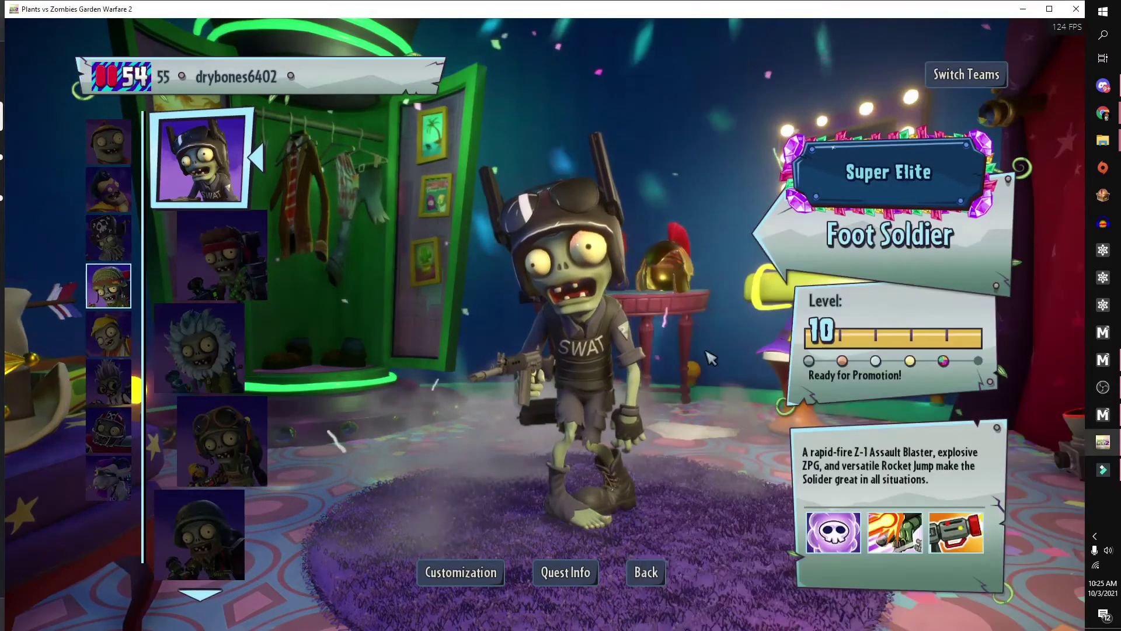
{"action": "mouse_move", "coordinate": [1096, 117]}
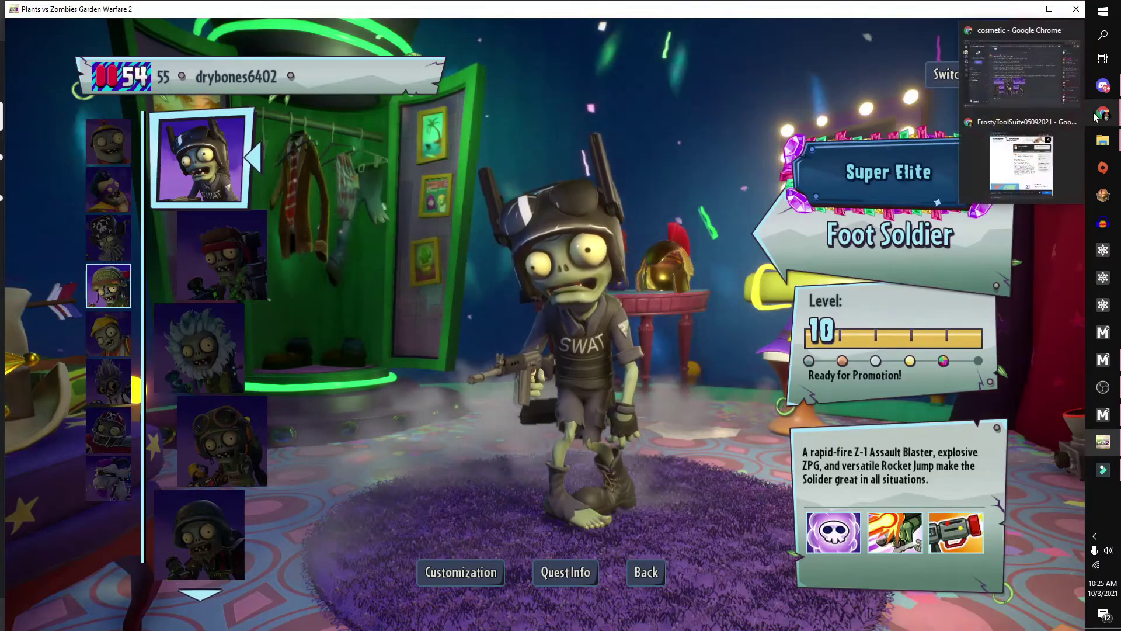
{"action": "left_click", "coordinate": [1024, 72]}
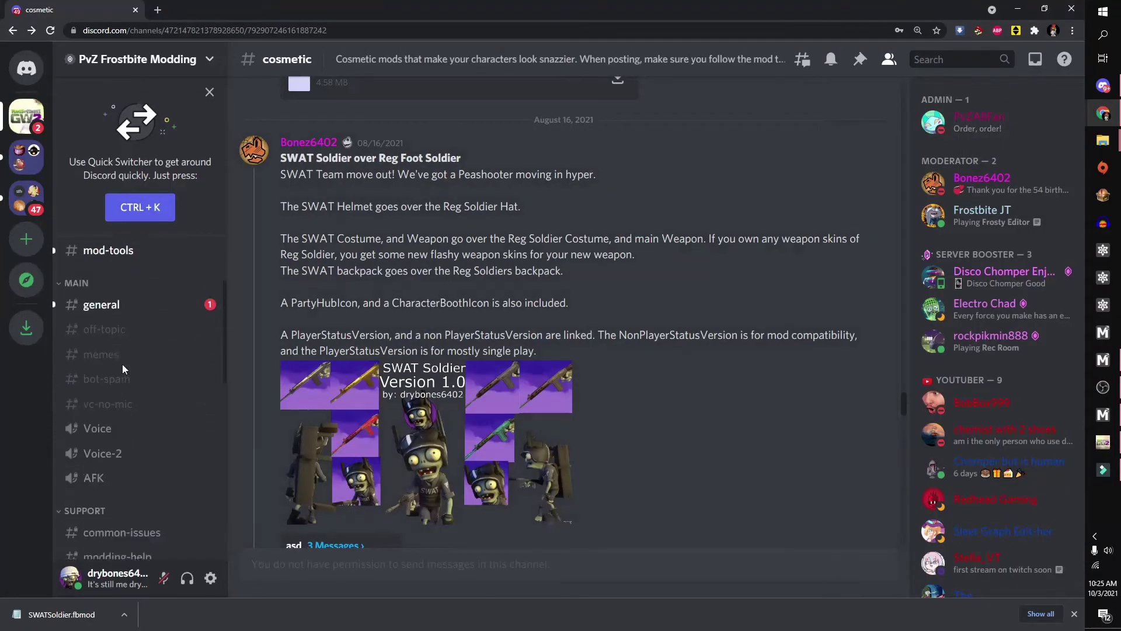
{"action": "scroll", "coordinate": [123, 368], "scroll_direction": "down", "scroll_amount": 2}
{"action": "left_click", "coordinate": [131, 335]}
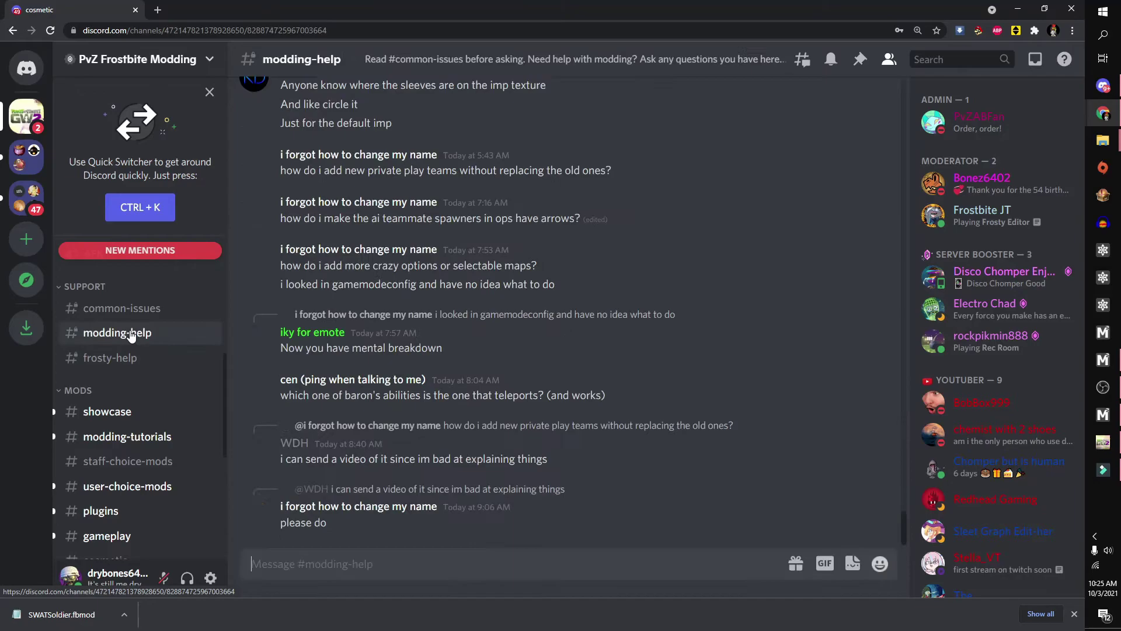
{"action": "left_click", "coordinate": [132, 354]}
{"action": "left_click", "coordinate": [131, 315]}
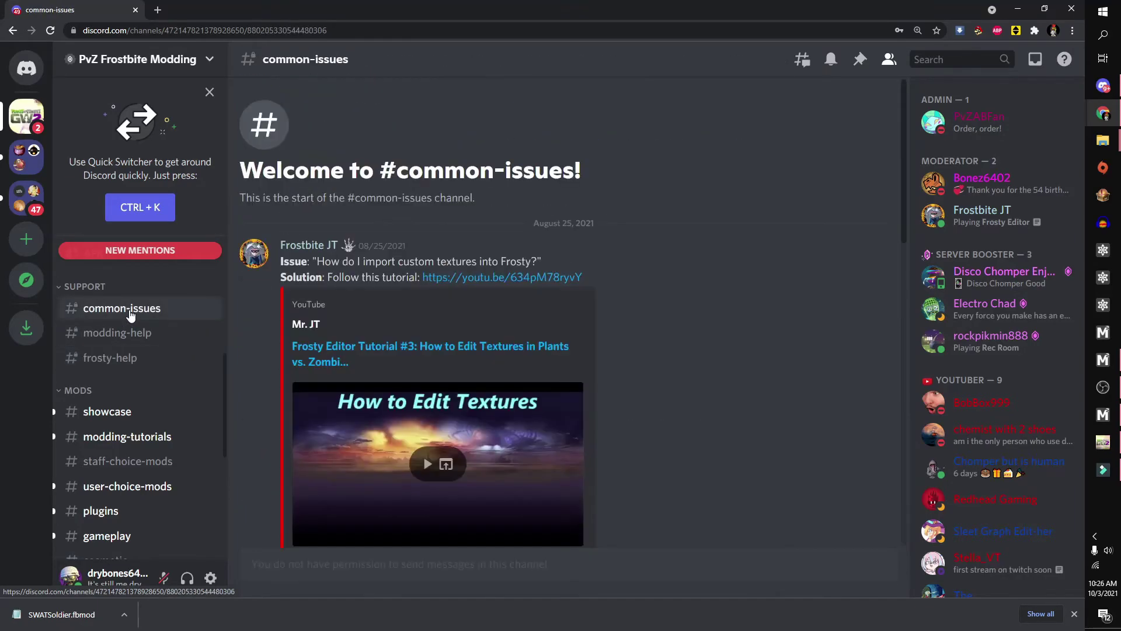
{"action": "scroll", "coordinate": [146, 362], "scroll_direction": "down", "scroll_amount": 5}
{"action": "left_click", "coordinate": [137, 320]}
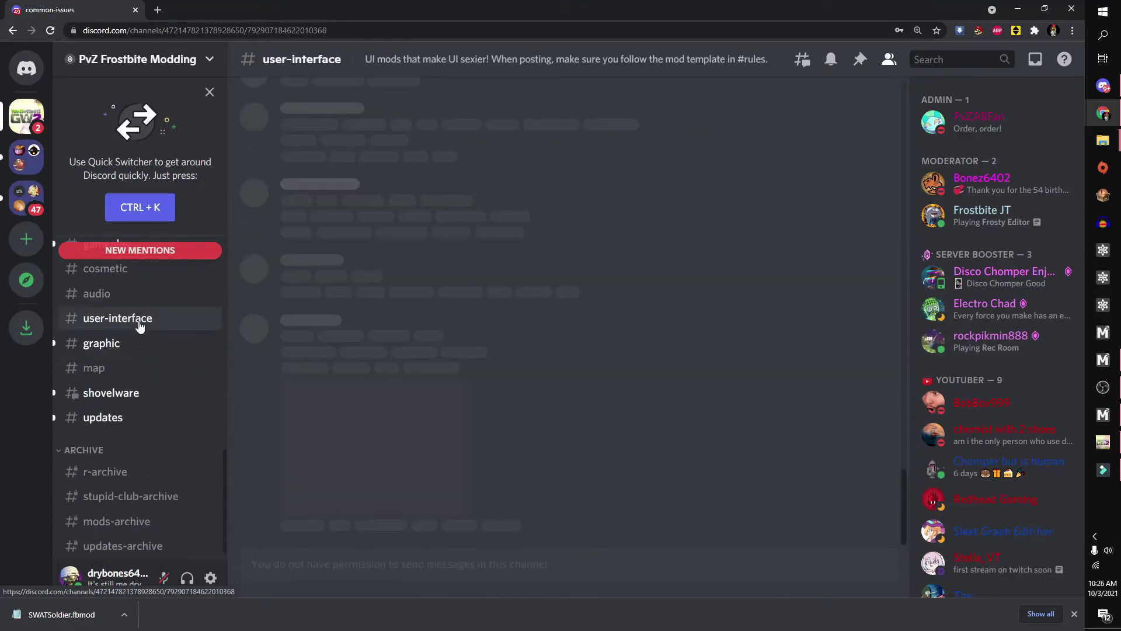
{"action": "scroll", "coordinate": [138, 315], "scroll_direction": "up", "scroll_amount": 2}
{"action": "left_click", "coordinate": [138, 302]}
{"action": "scroll", "coordinate": [308, 374], "scroll_direction": "up", "scroll_amount": 15}
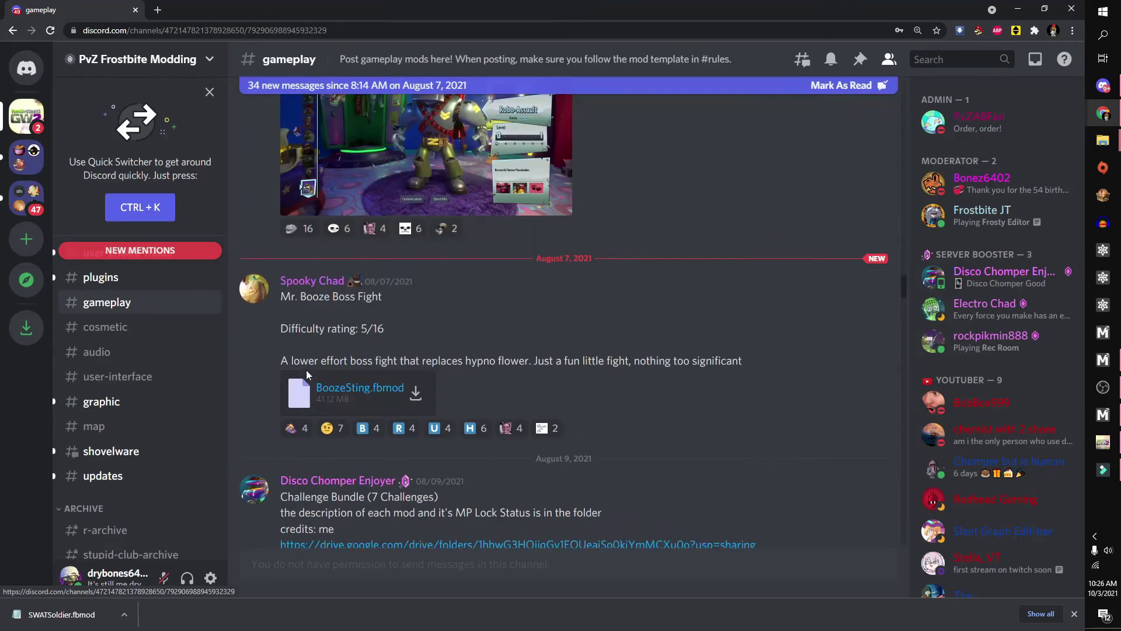
{"action": "scroll", "coordinate": [158, 403], "scroll_direction": "up", "scroll_amount": 4}
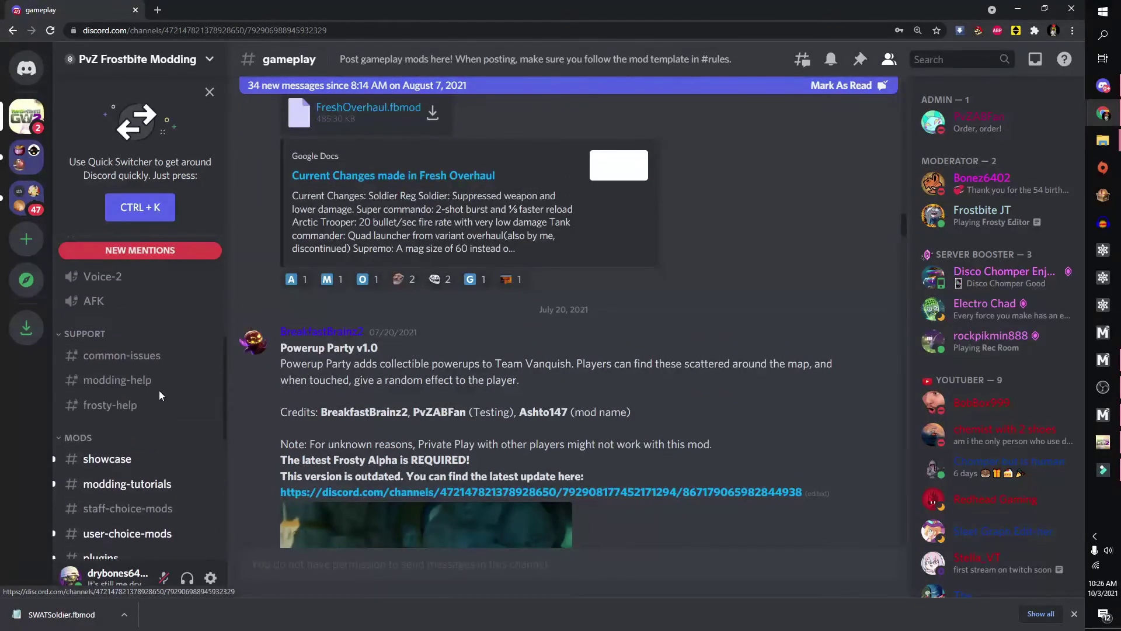
{"action": "scroll", "coordinate": [151, 419], "scroll_direction": "down", "scroll_amount": 2}
{"action": "left_click", "coordinate": [157, 447]}
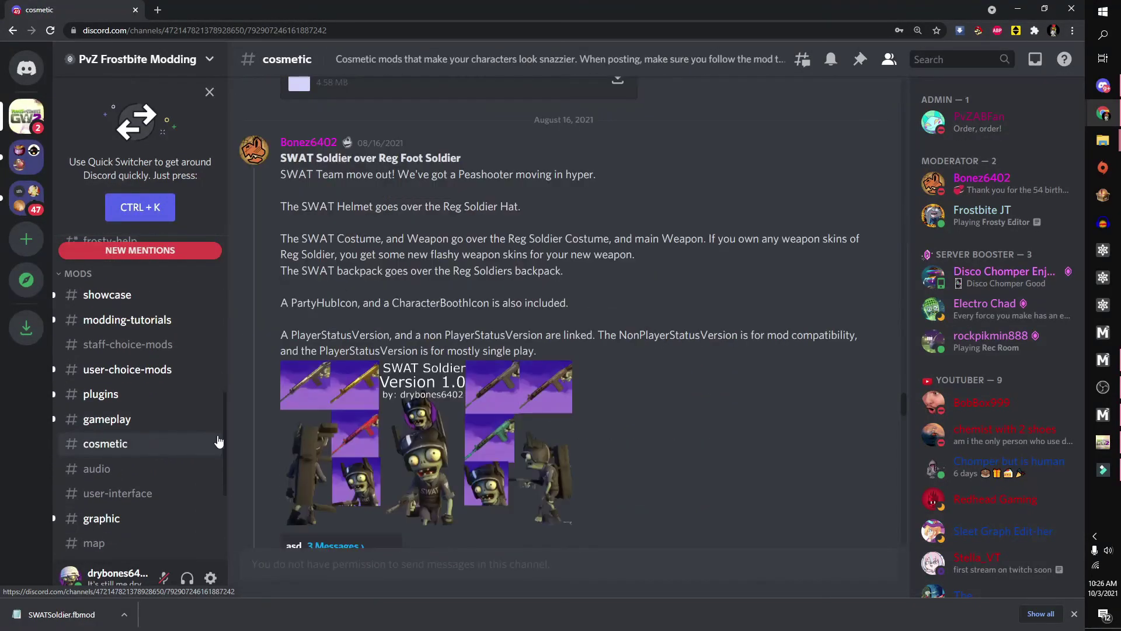
{"action": "left_click", "coordinate": [1103, 442]}
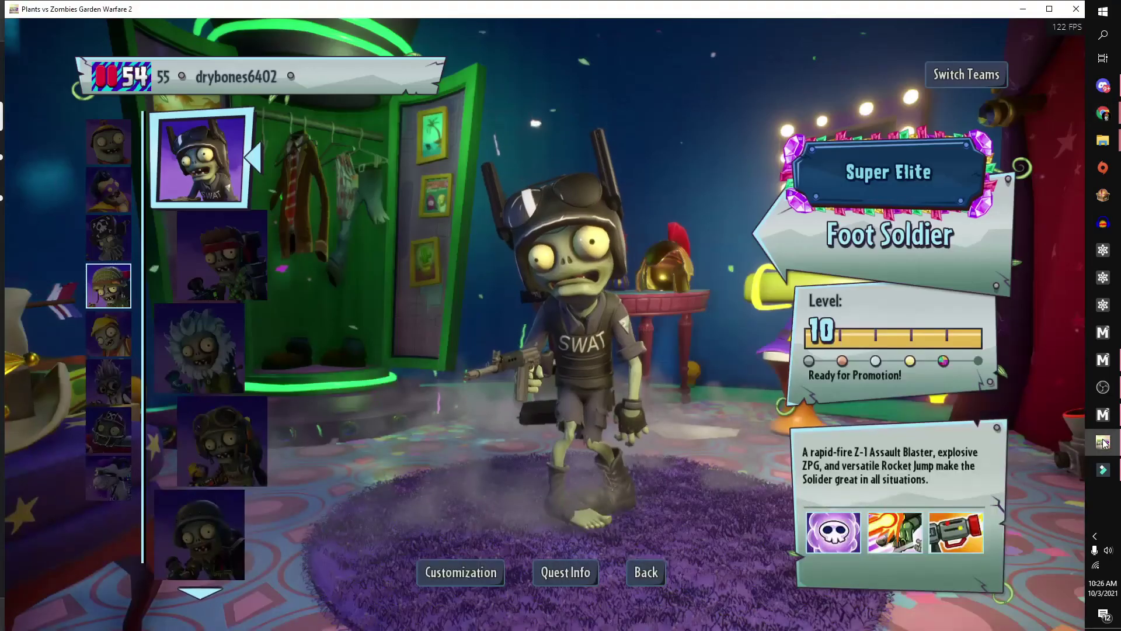